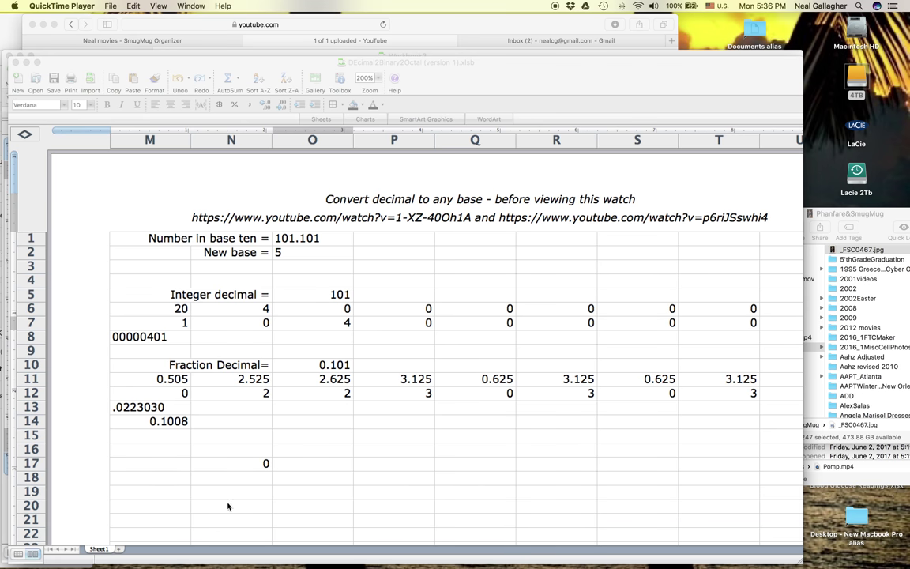
- Bring the workbook forward and open N17's =IF(AND(O6=0,O7=0),"",0) formula for in-cell editing
{"action": "left_click", "coordinate": [244, 466]}
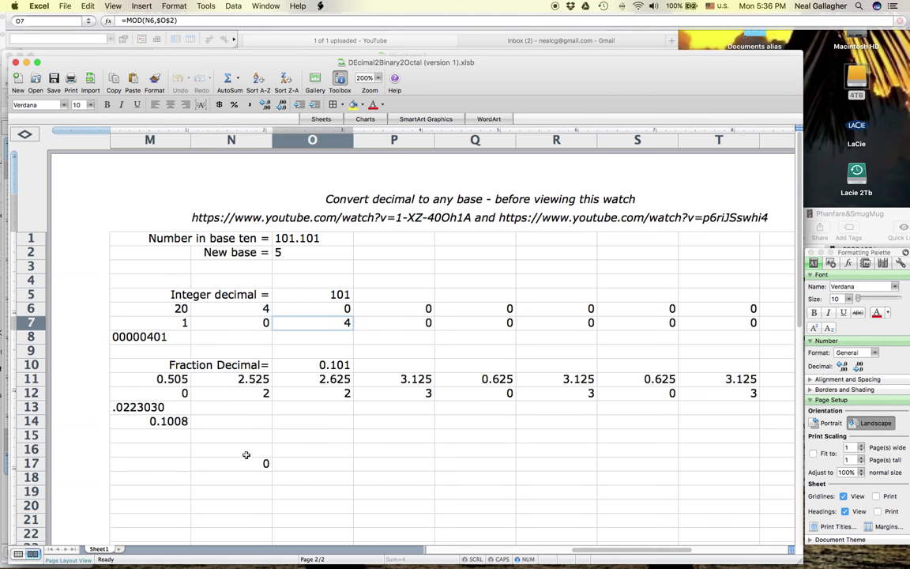
{"action": "left_click", "coordinate": [247, 464]}
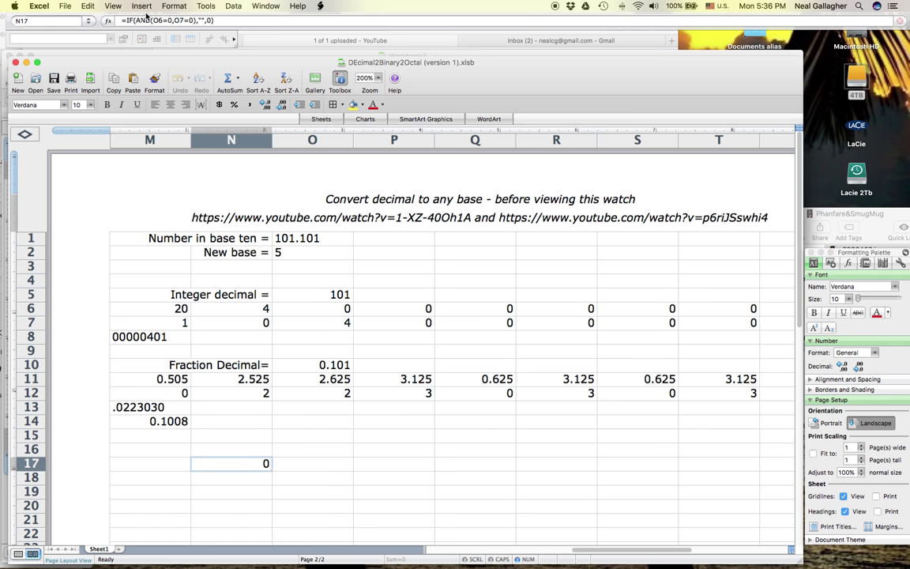
{"action": "left_click", "coordinate": [201, 20]}
{"action": "type", "text": "\"\""}
{"action": "double_click", "coordinate": [241, 464]}
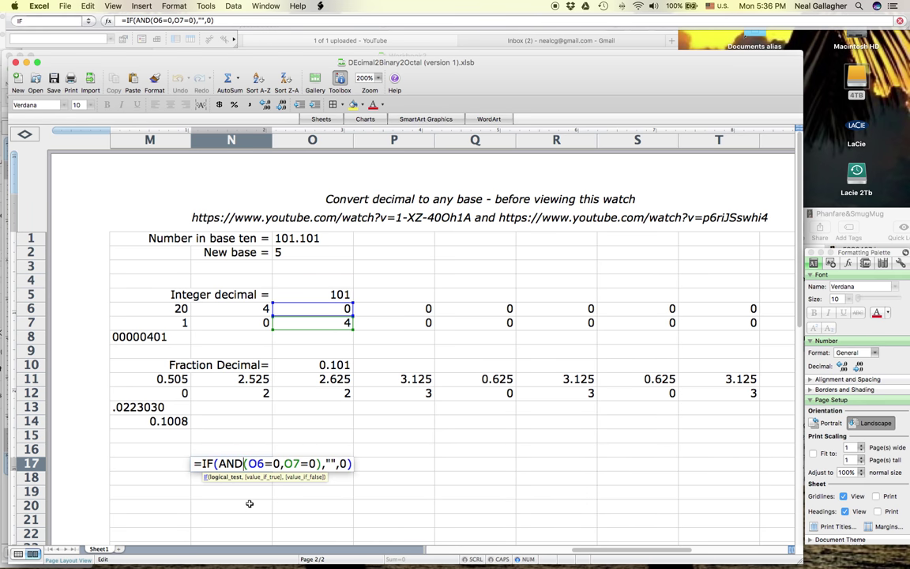
- Move the caret through N17's AND condition to check the O6 test and its parentheses
{"action": "left_click", "coordinate": [277, 463]}
{"action": "left_click", "coordinate": [246, 463]}
{"action": "key", "text": "Left"}
{"action": "key", "text": "Left"}
{"action": "key", "text": "Left"}
{"action": "key", "text": "Left"}
{"action": "key", "text": "Left"}
{"action": "key", "text": "Left"}
{"action": "key", "text": "Left"}
{"action": "key", "text": "Left"}
{"action": "key", "text": "Left"}
{"action": "key", "text": "Left"}
{"action": "left_click", "coordinate": [349, 464]}
{"action": "left_click", "coordinate": [311, 465]}
- Finish the N17 edit, review the O6, O7 and N17 formulas, and copy O6's INT(N6/$O$2)
{"action": "key", "text": "Return"}
{"action": "left_click", "coordinate": [344, 308]}
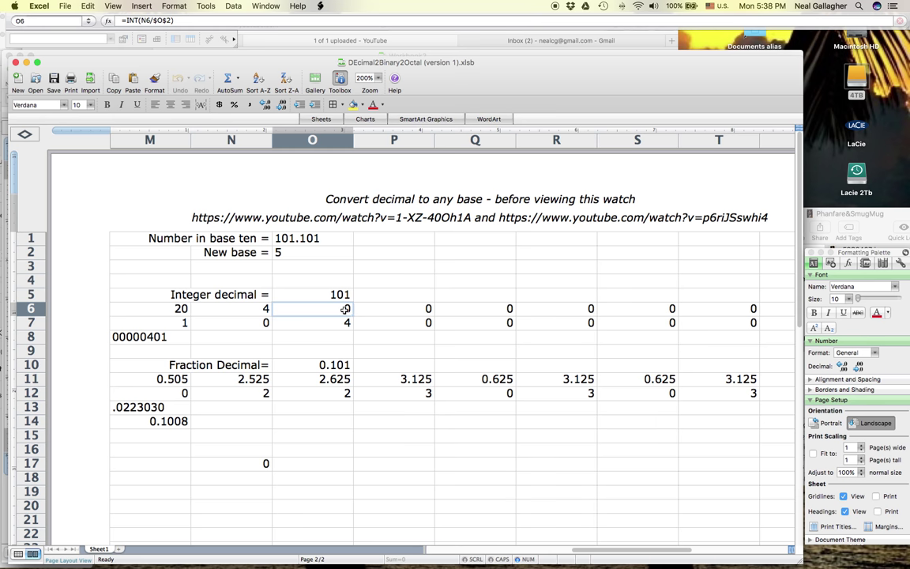
{"action": "left_click_drag", "start_coordinate": [147, 58], "coordinate": [143, 68]}
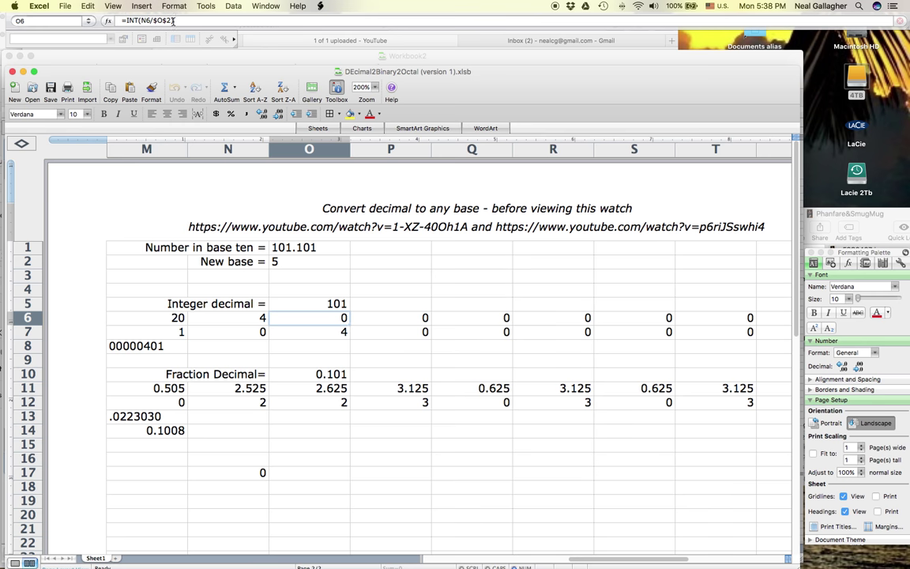
{"action": "left_click", "coordinate": [327, 332]}
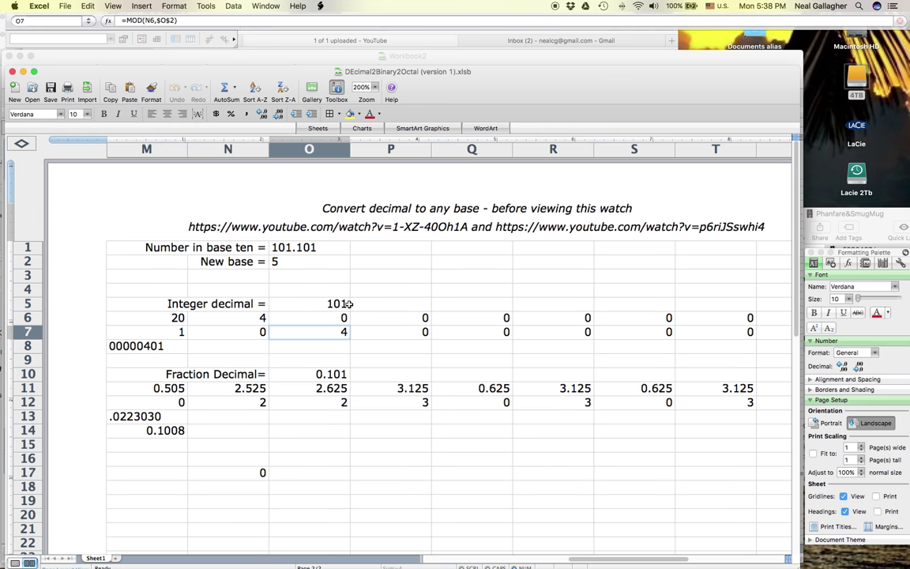
{"action": "left_click", "coordinate": [230, 474]}
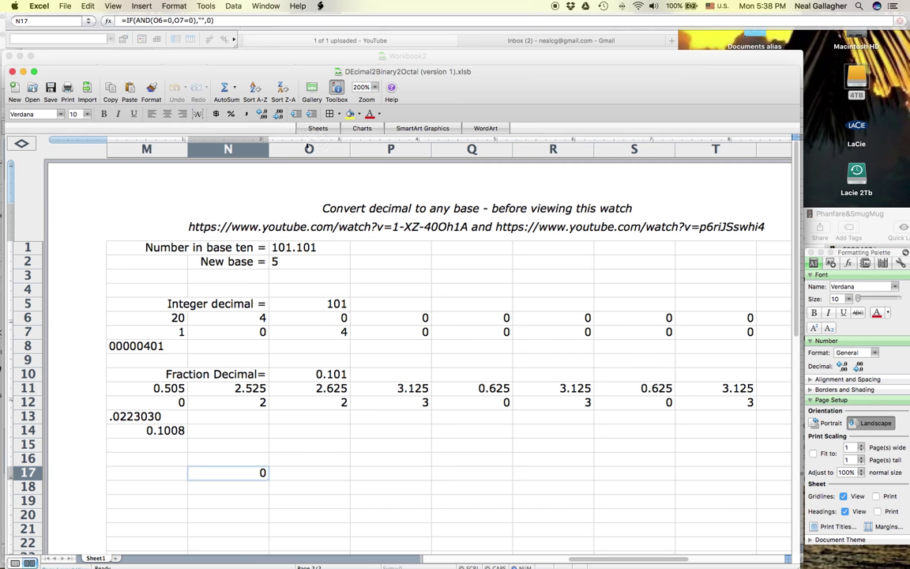
{"action": "left_click", "coordinate": [314, 317]}
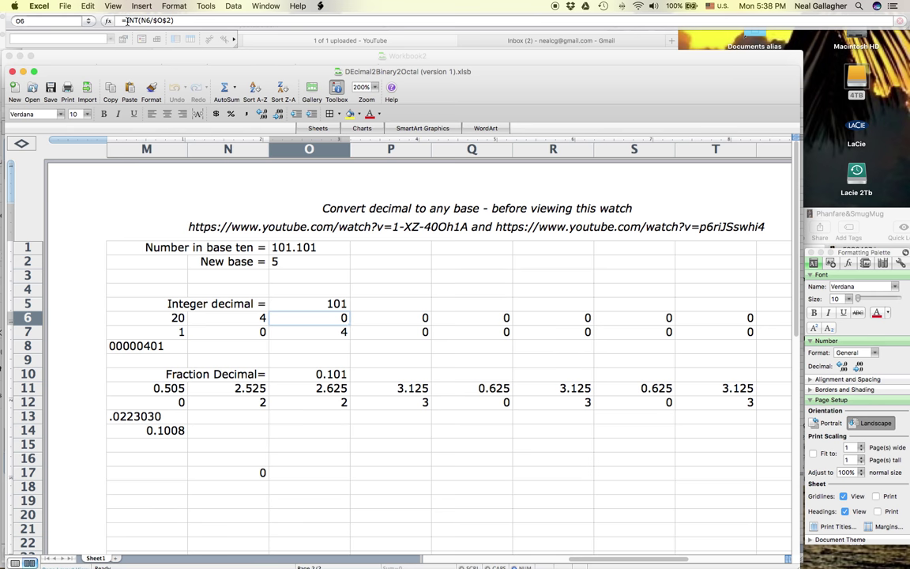
{"action": "left_click", "coordinate": [200, 22]}
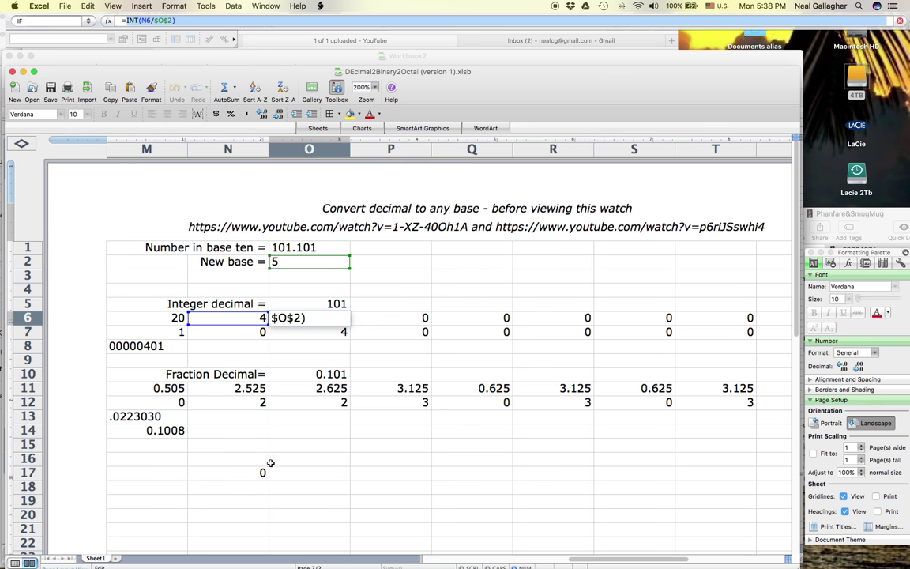
{"action": "key", "text": "Escape"}
- Replace the O6 reference in N17's AND test with INT(N6/$O$2) and confirm
{"action": "left_click", "coordinate": [241, 472]}
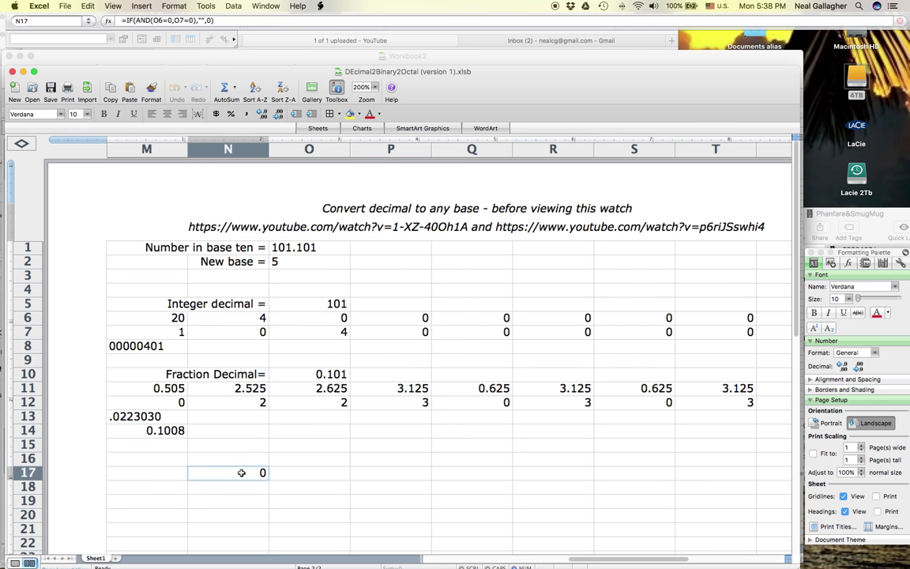
{"action": "left_click", "coordinate": [161, 21]}
{"action": "left_click", "coordinate": [157, 21]}
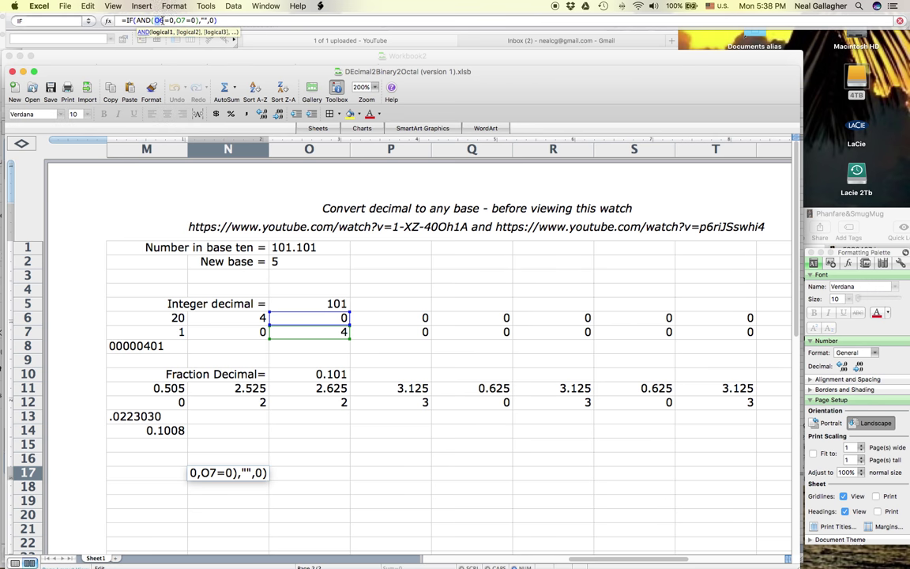
{"action": "double_click", "coordinate": [159, 21]}
{"action": "type", "text": "INT(N6/$O$2)"}
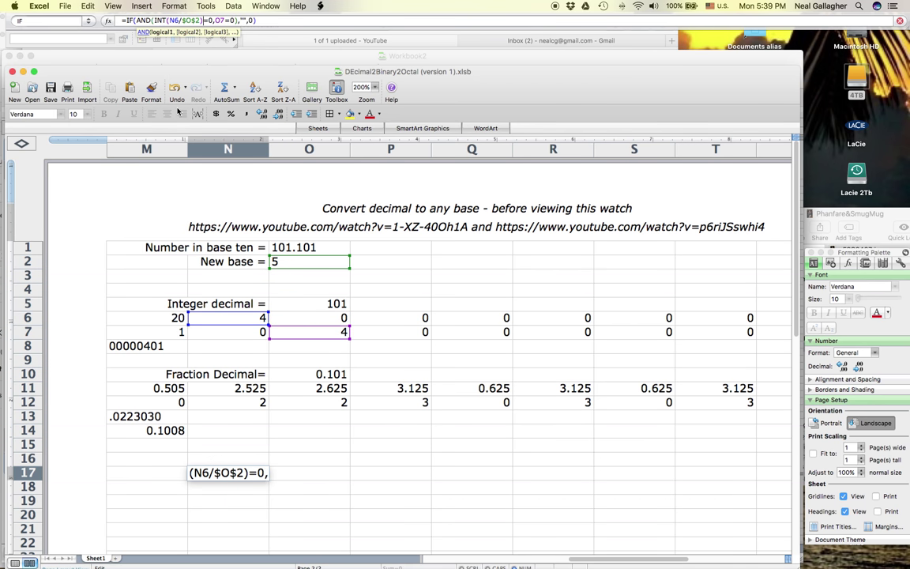
{"action": "key", "text": "Return"}
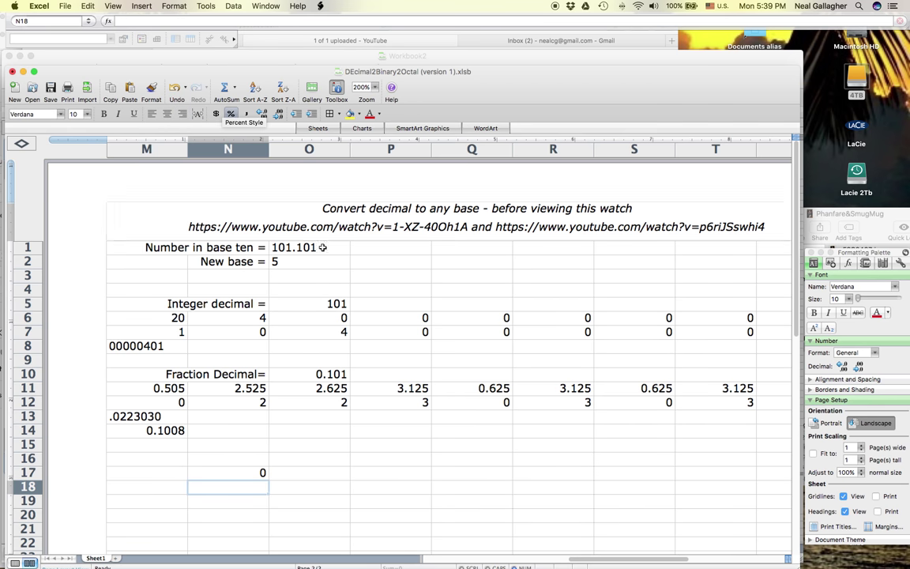
{"action": "left_click", "coordinate": [240, 470]}
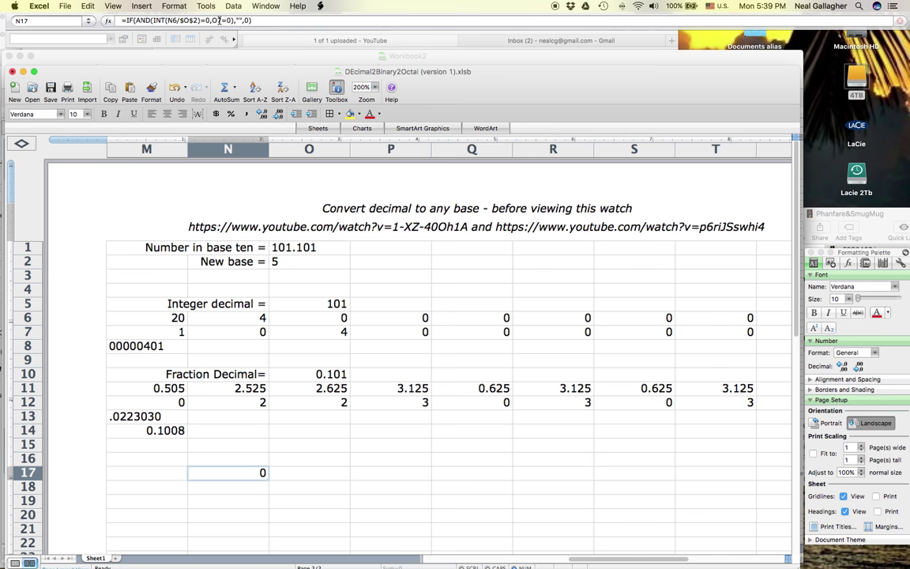
{"action": "left_click", "coordinate": [323, 335]}
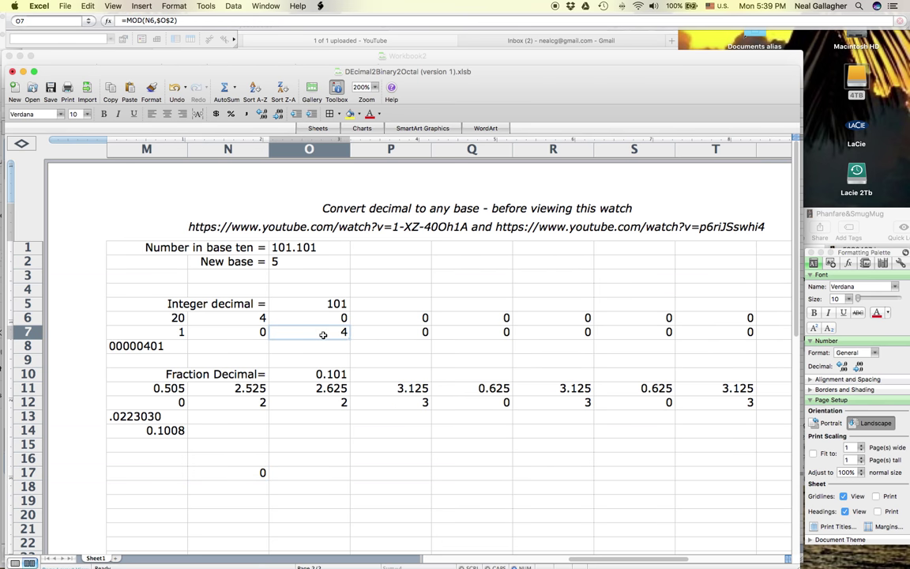
{"action": "left_click", "coordinate": [126, 21]}
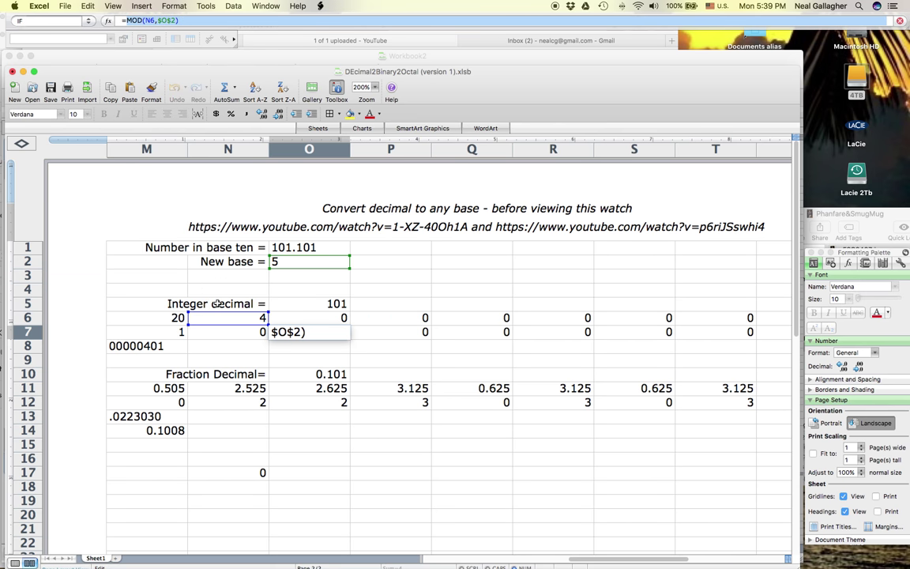
{"action": "key", "text": "Return"}
{"action": "left_click", "coordinate": [235, 472]}
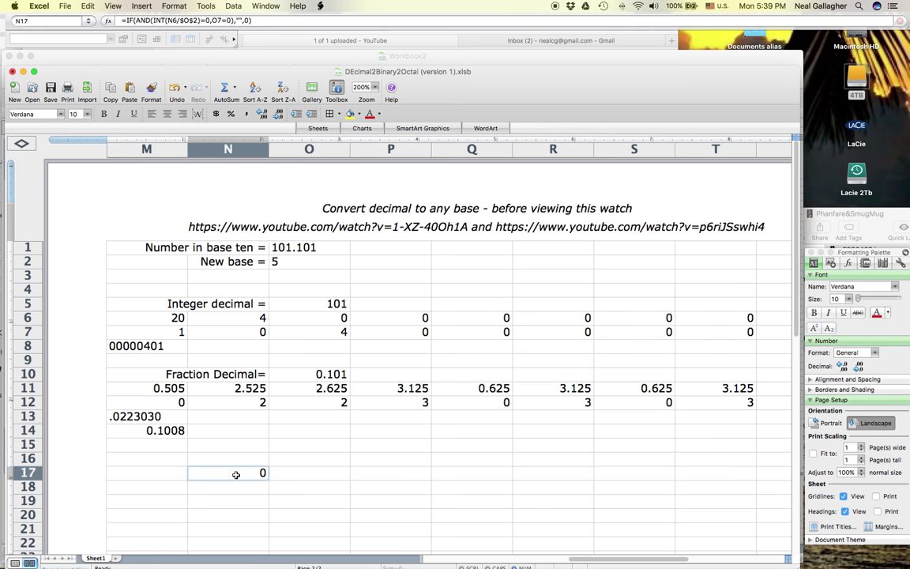
{"action": "left_click", "coordinate": [214, 21]}
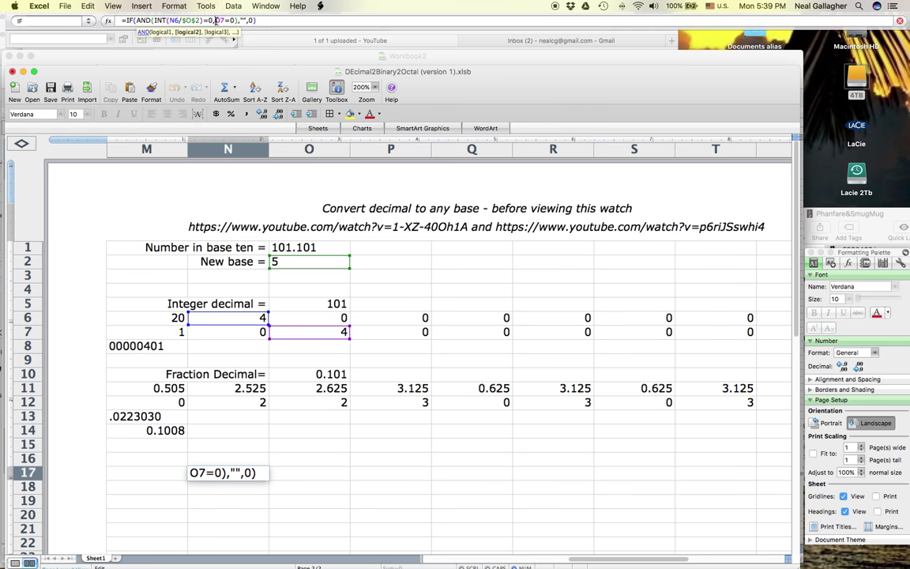
{"action": "double_click", "coordinate": [218, 20]}
{"action": "type", "text": "MOD(N6,$O$2)"}
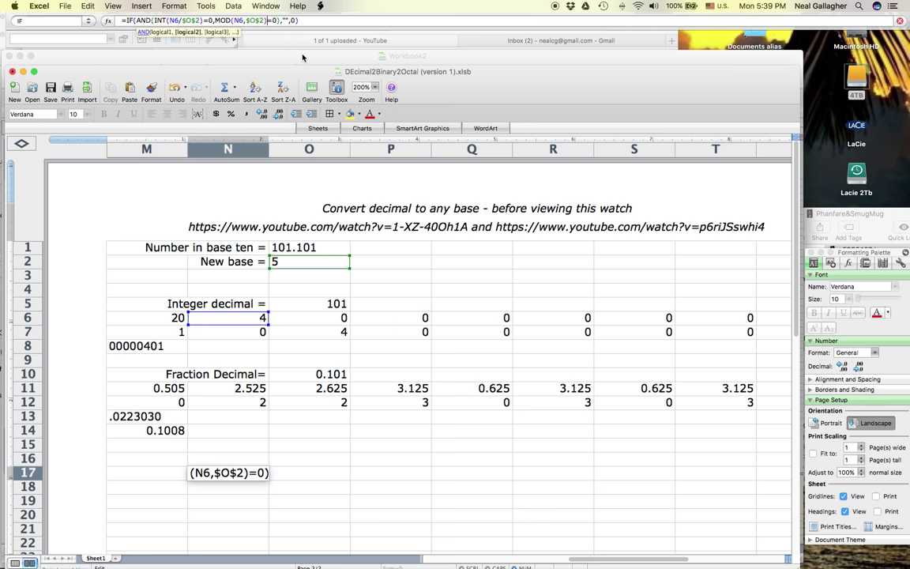
{"action": "key", "text": "Escape"}
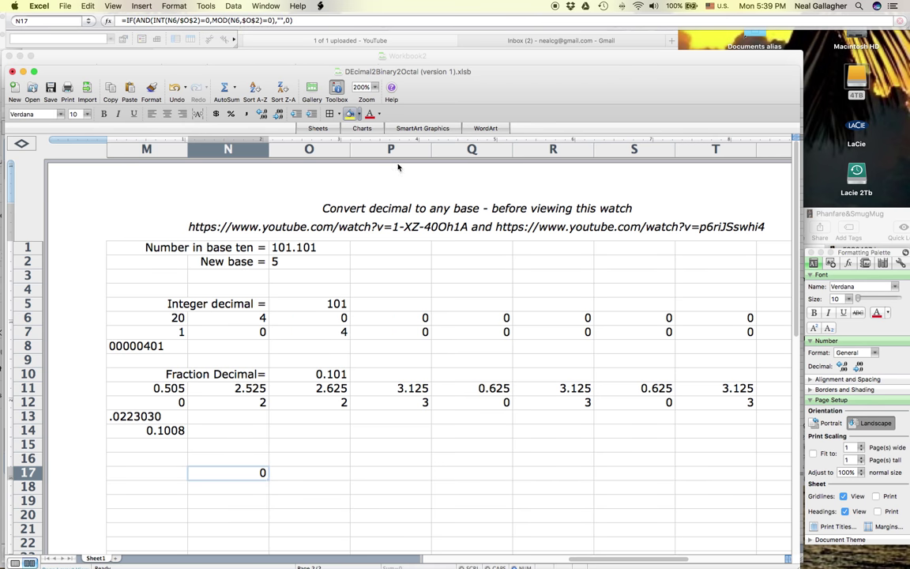
- Copy INT(N6/$O$2) from O6 and paste it over N17's final 0 result
{"action": "left_click", "coordinate": [333, 318]}
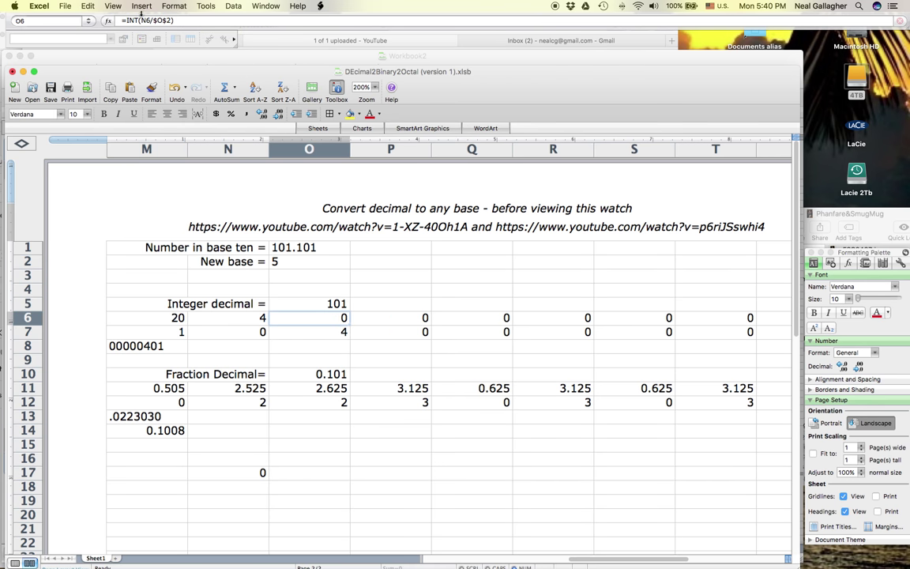
{"action": "left_click", "coordinate": [175, 20]}
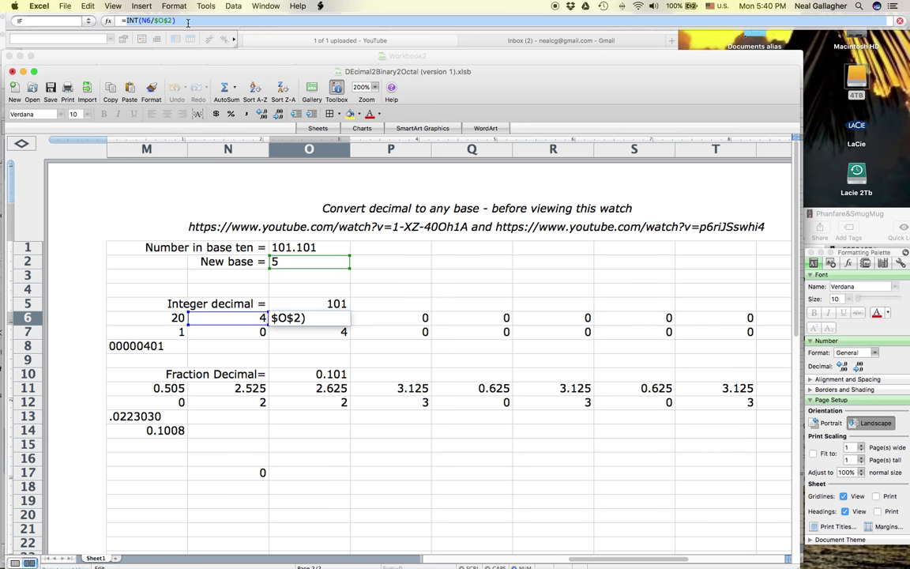
{"action": "key", "text": "Return"}
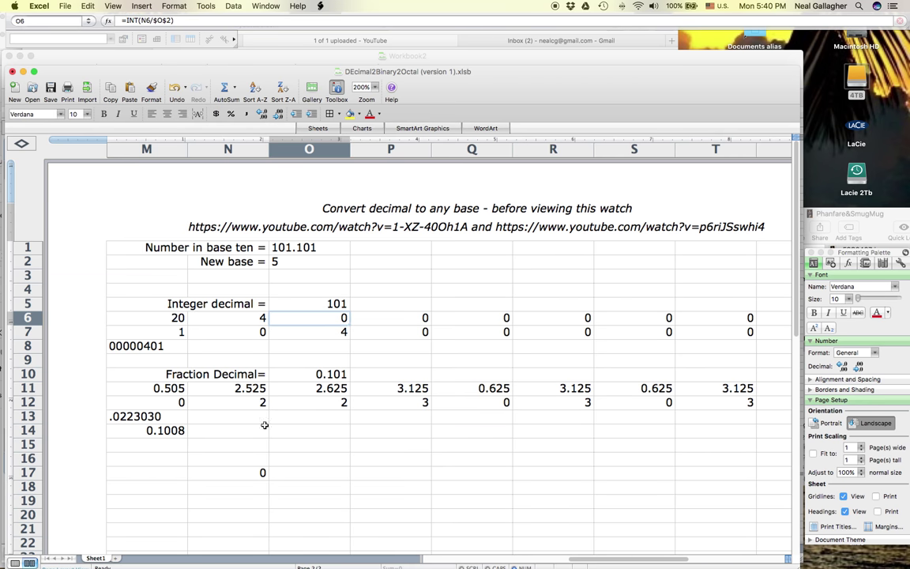
{"action": "left_click", "coordinate": [244, 473]}
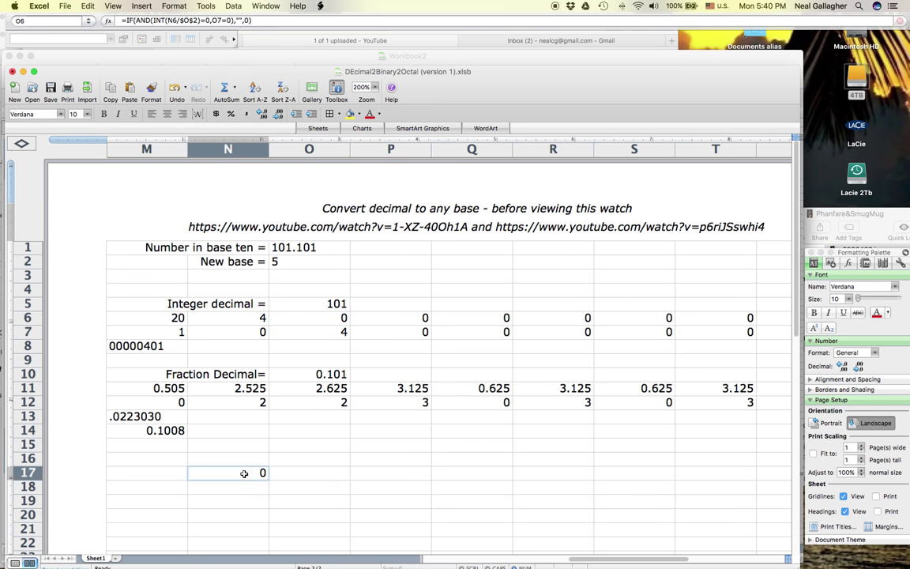
{"action": "left_click", "coordinate": [250, 21]}
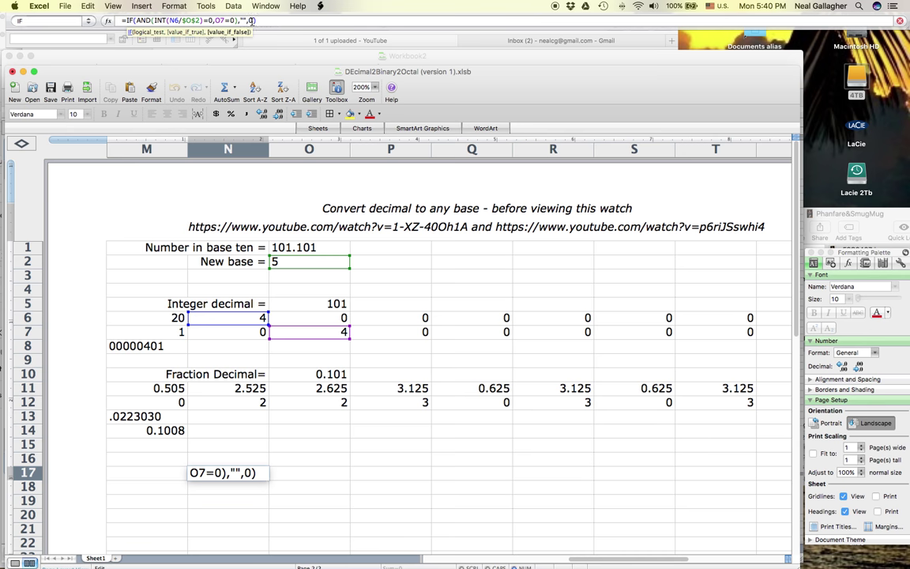
{"action": "double_click", "coordinate": [250, 21]}
{"action": "type", "text": "INT(N6/$O$2)"}
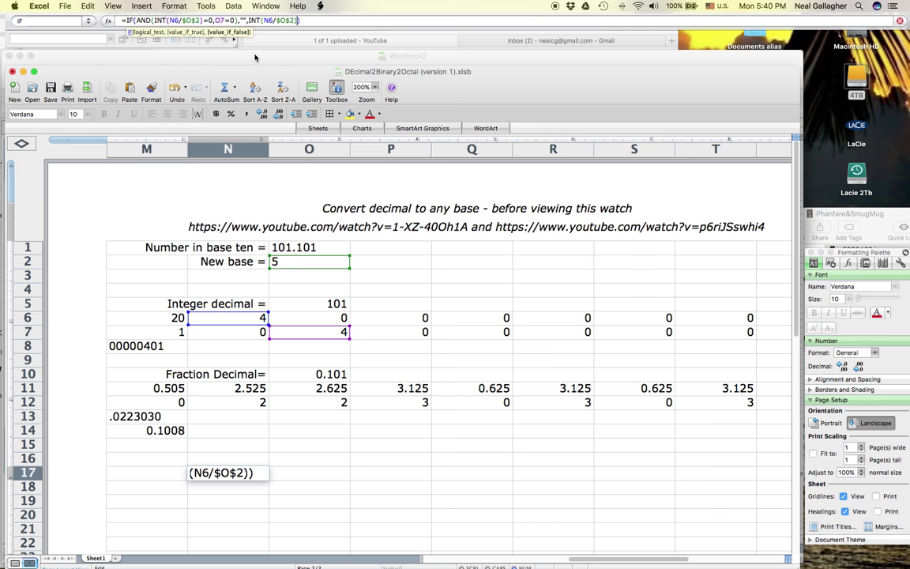
{"action": "key", "text": "Return"}
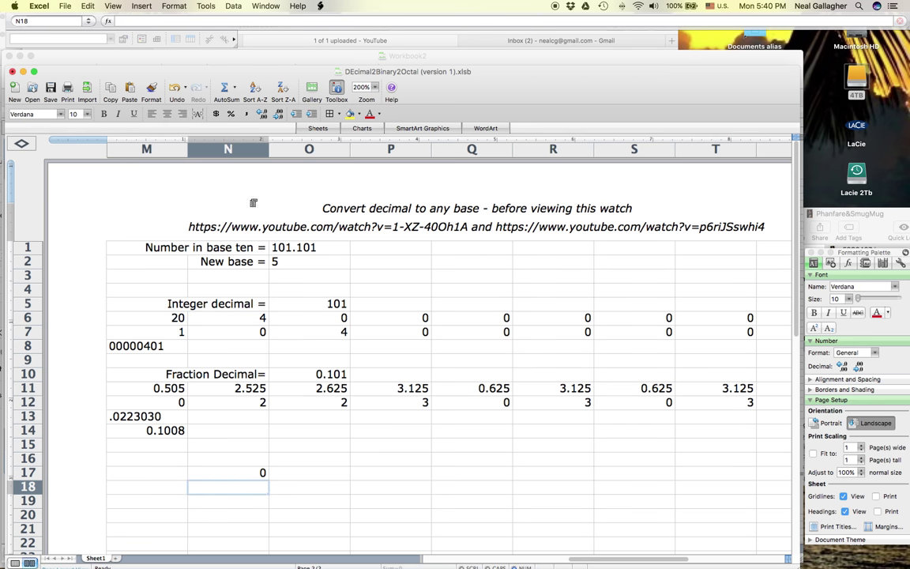
{"action": "left_click", "coordinate": [229, 474]}
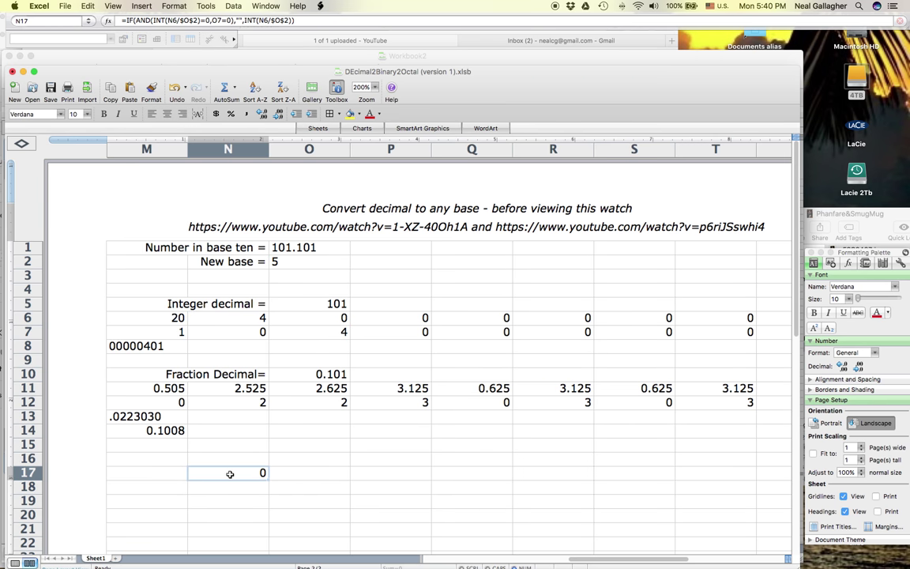
{"action": "left_click", "coordinate": [329, 318]}
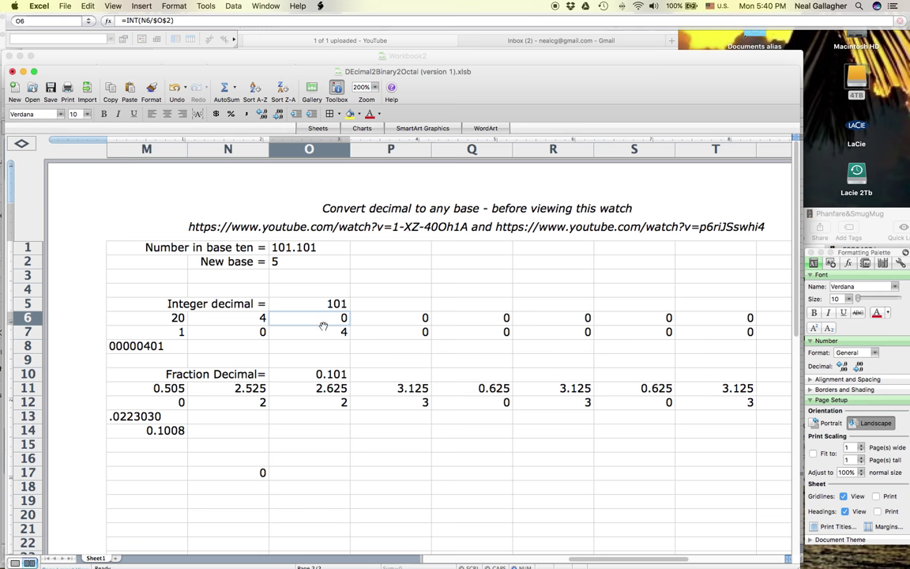
{"action": "left_click", "coordinate": [240, 473]}
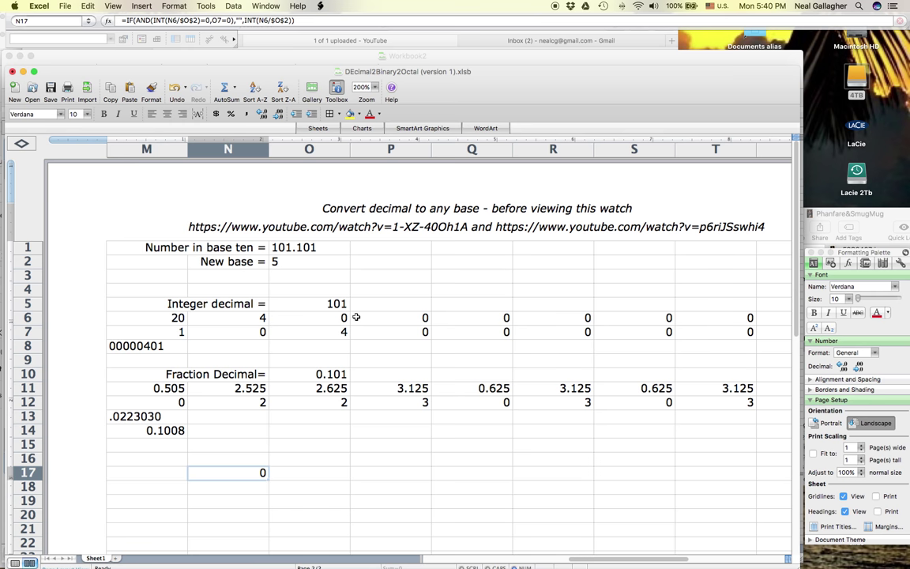
{"action": "left_click", "coordinate": [327, 318]}
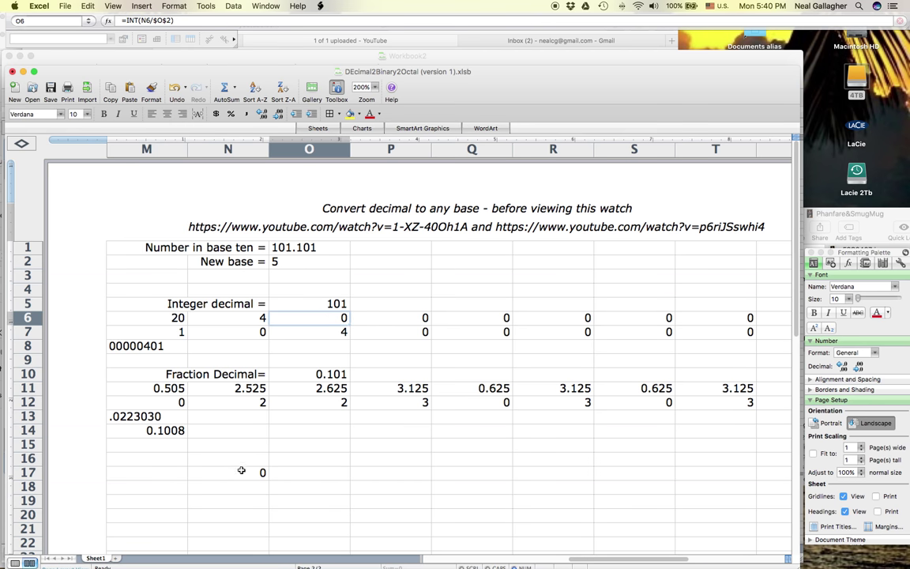
{"action": "right_click", "coordinate": [241, 475]}
{"action": "left_click", "coordinate": [401, 480]}
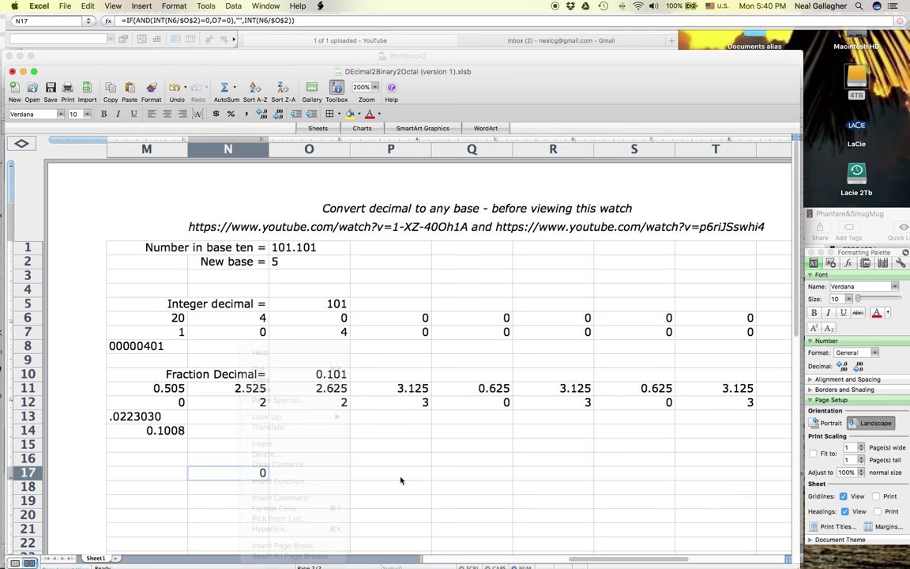
{"action": "right_click", "coordinate": [400, 481]}
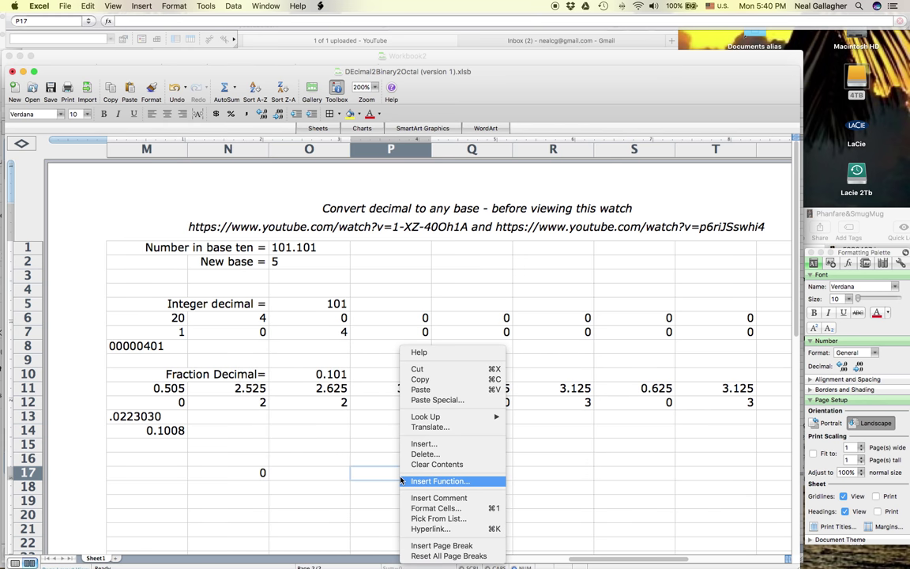
{"action": "left_click", "coordinate": [351, 500]}
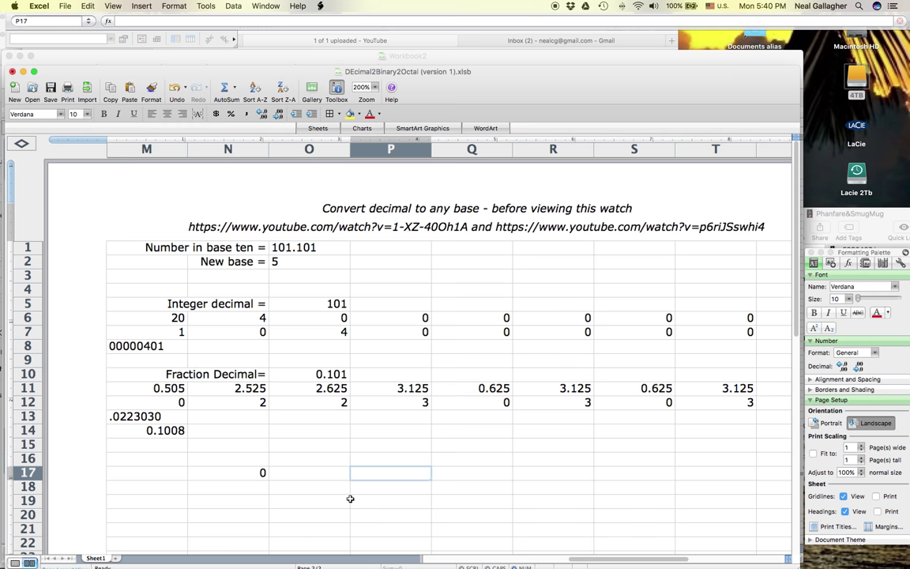
{"action": "left_click", "coordinate": [225, 472]}
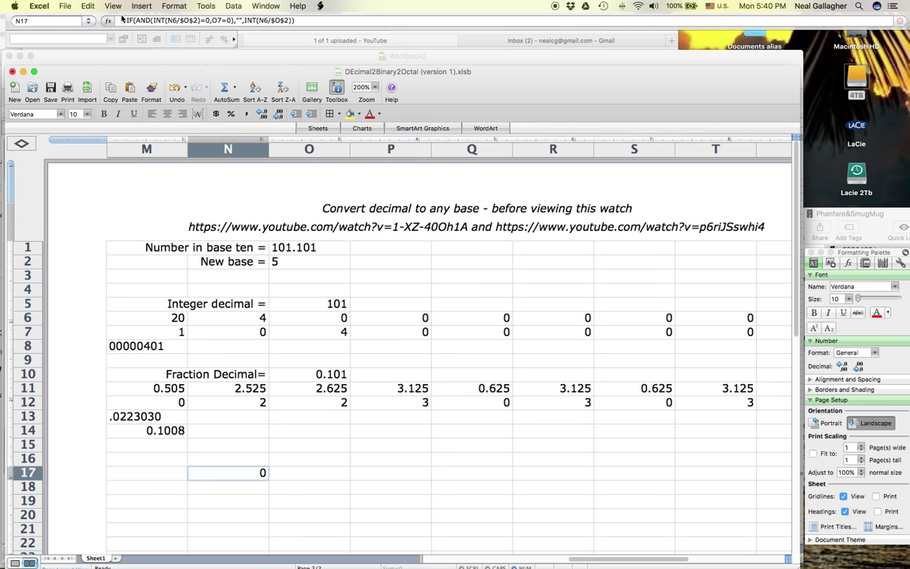
{"action": "left_click_drag", "start_coordinate": [128, 20], "coordinate": [314, 19]}
{"action": "key", "text": "super+c"}
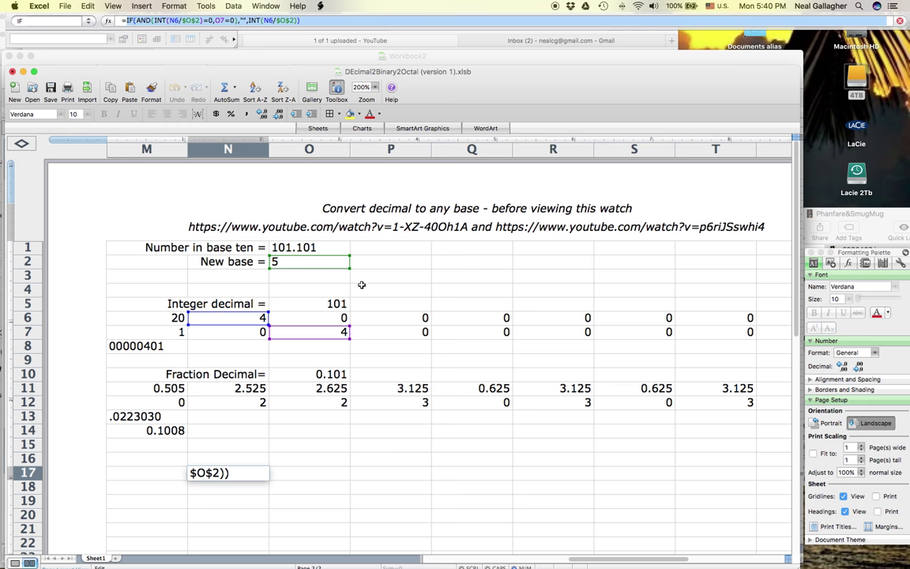
{"action": "key", "text": "Escape"}
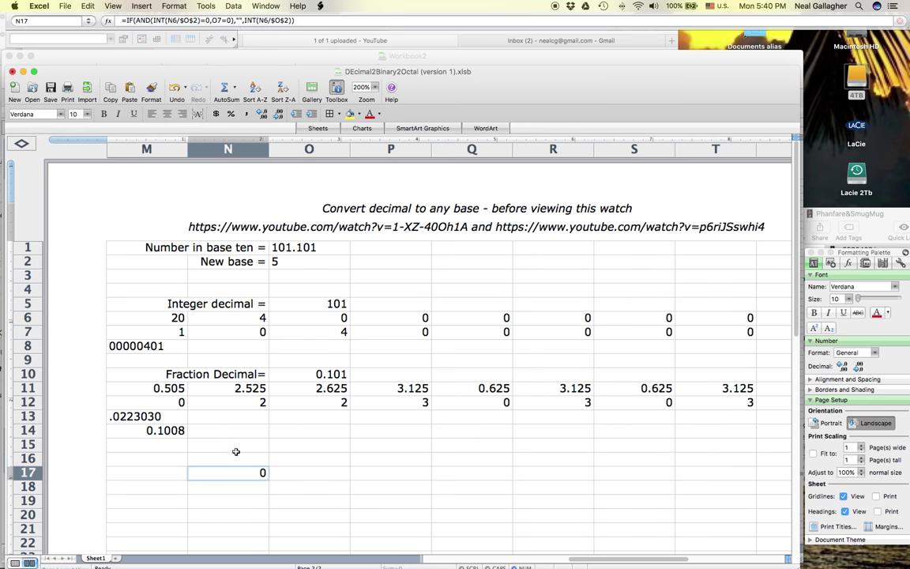
- Paste the copied IF formula into O6 and dismiss the inconsistent-formula warning on N6
{"action": "left_click", "coordinate": [329, 318]}
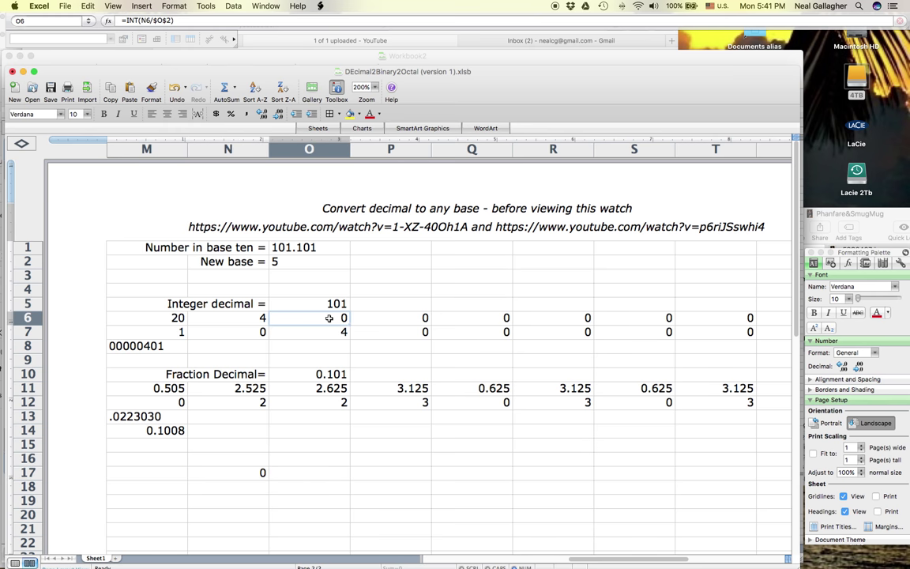
{"action": "left_click", "coordinate": [126, 22]}
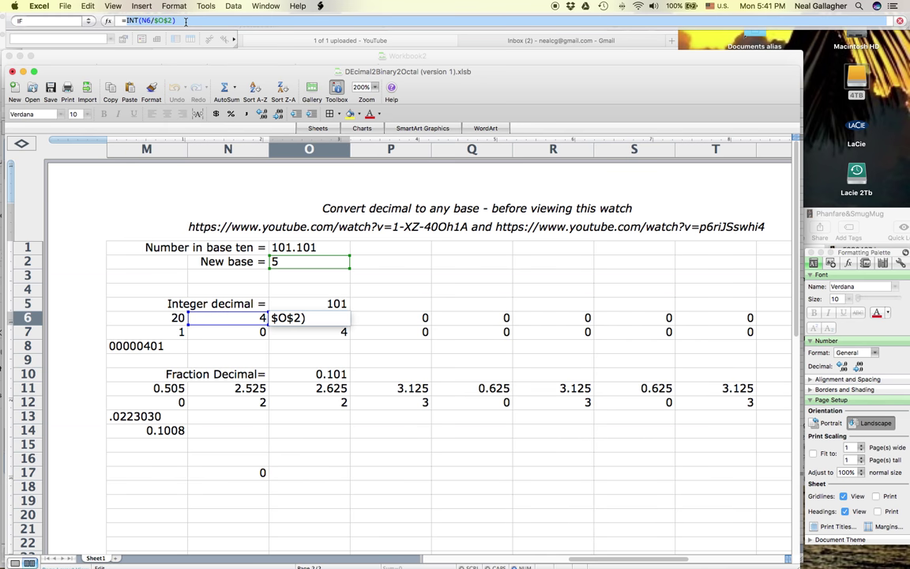
{"action": "key", "text": "super+v"}
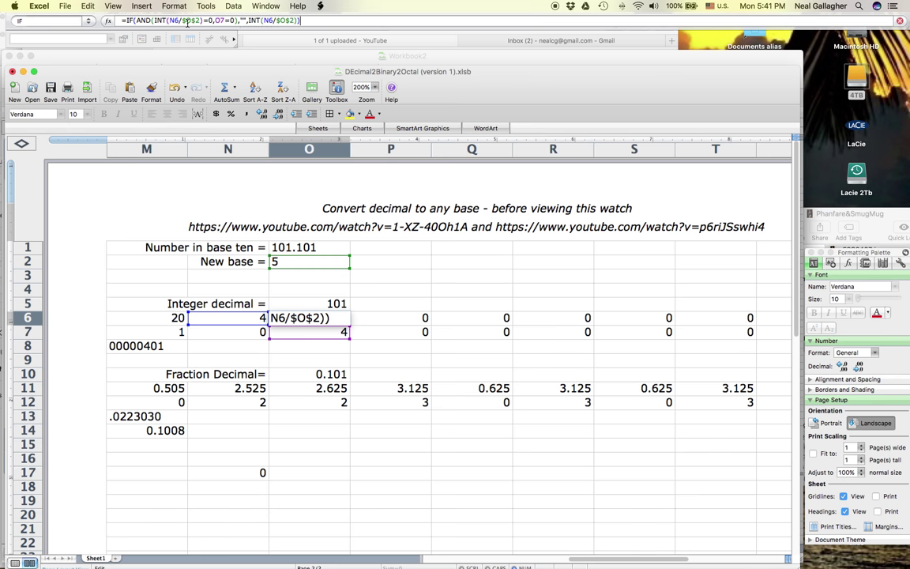
{"action": "key", "text": "Return"}
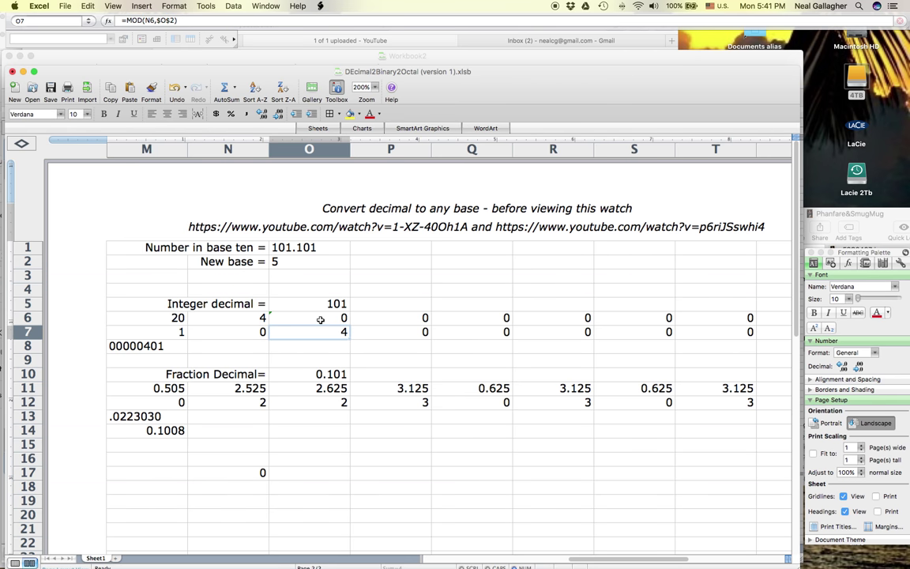
{"action": "left_click", "coordinate": [312, 317]}
{"action": "left_click", "coordinate": [257, 318]}
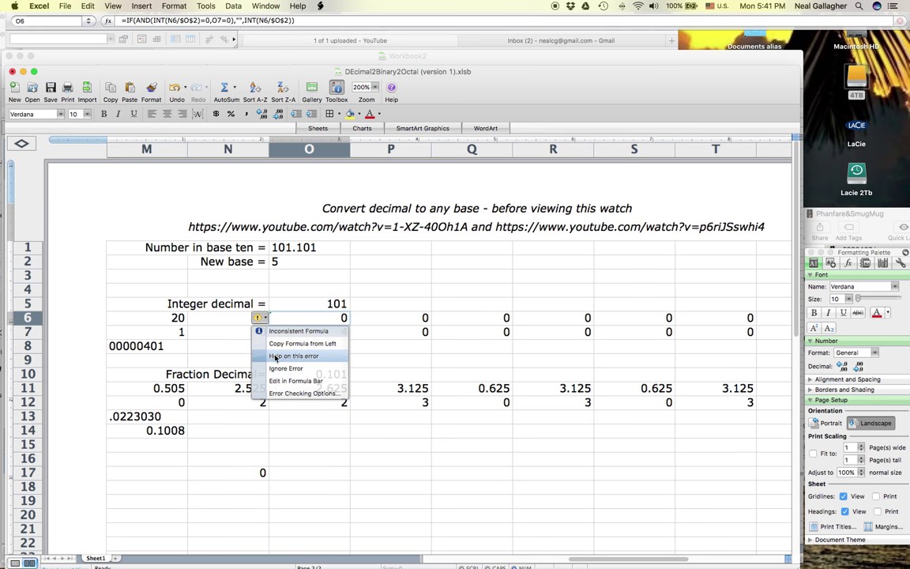
{"action": "left_click", "coordinate": [254, 339]}
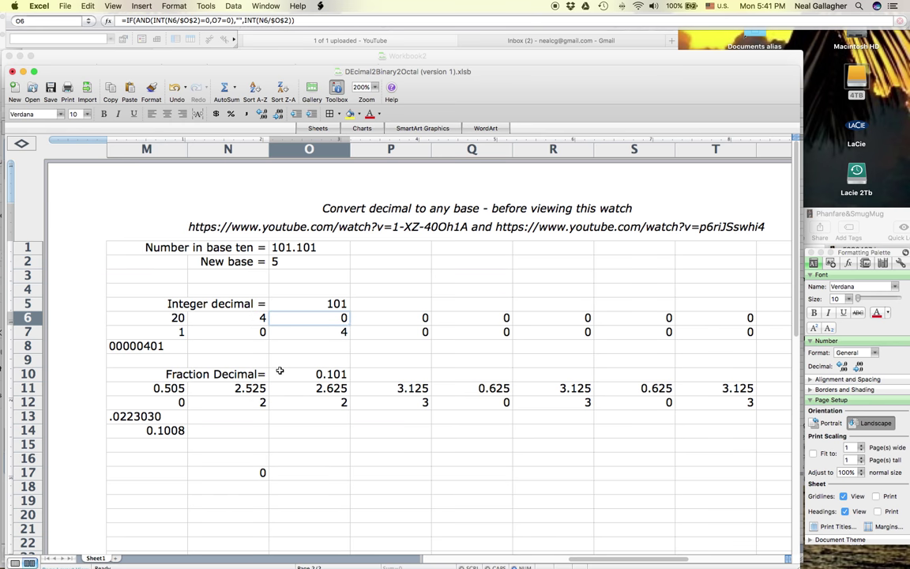
- Check O7's MOD formula, reopen O6's formula, then cancel the edit and select N18
{"action": "left_click", "coordinate": [324, 331]}
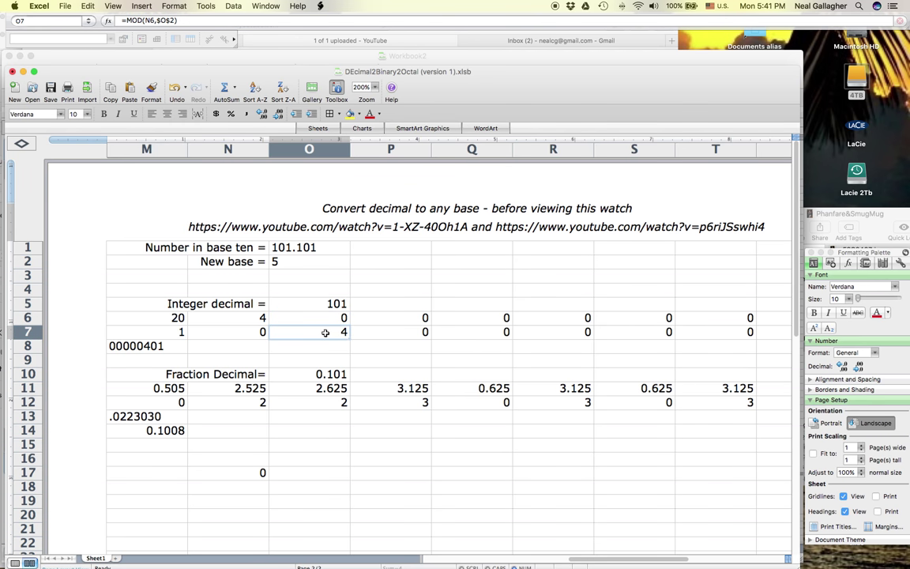
{"action": "left_click", "coordinate": [326, 320]}
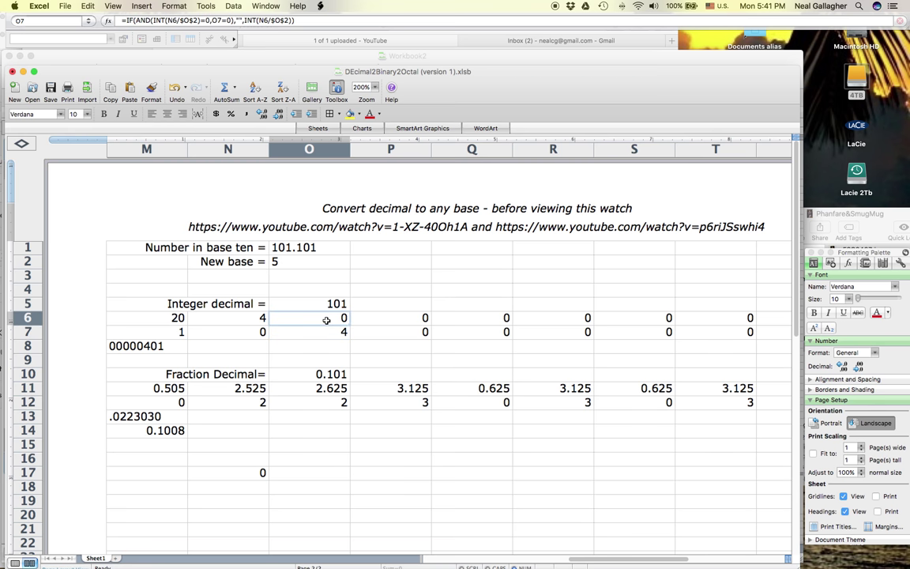
{"action": "key", "text": "ctrl+Up"}
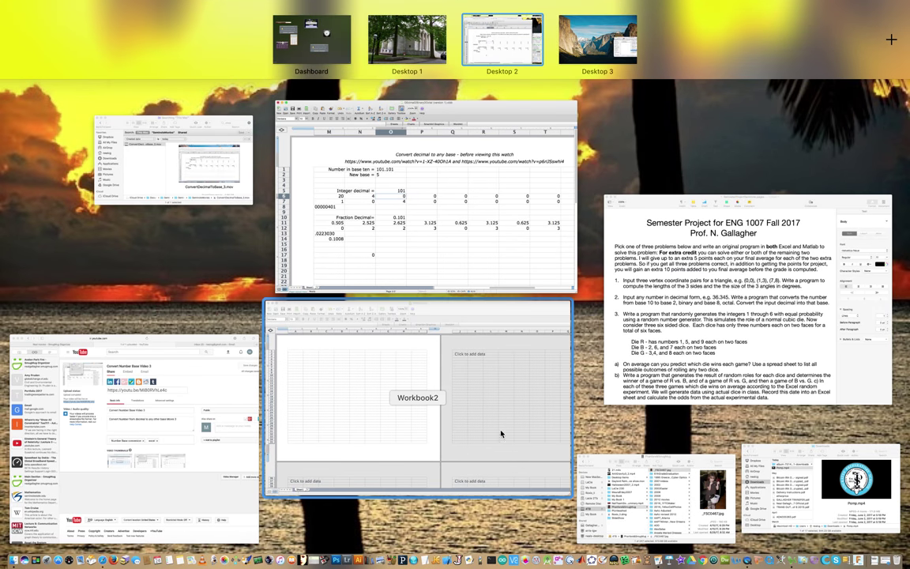
{"action": "left_click", "coordinate": [545, 237]}
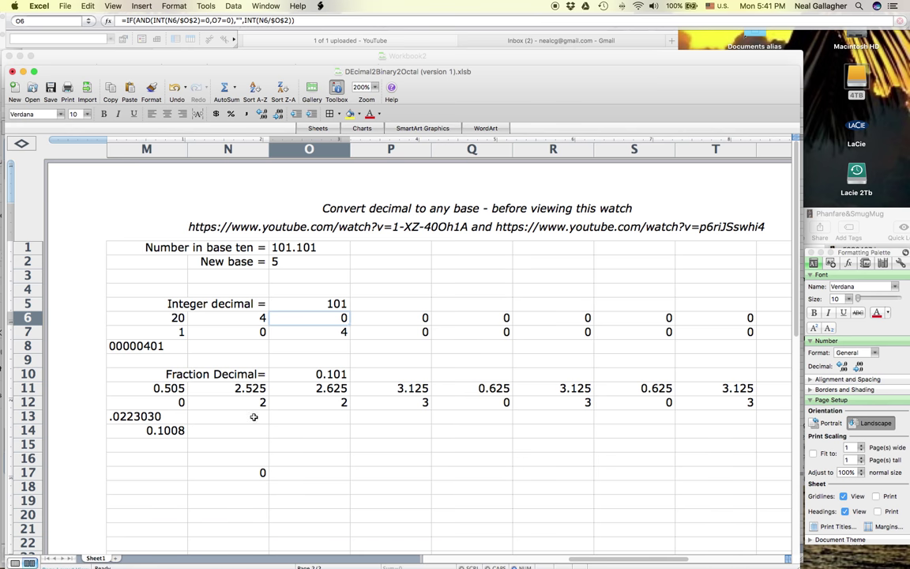
{"action": "left_click", "coordinate": [302, 20]}
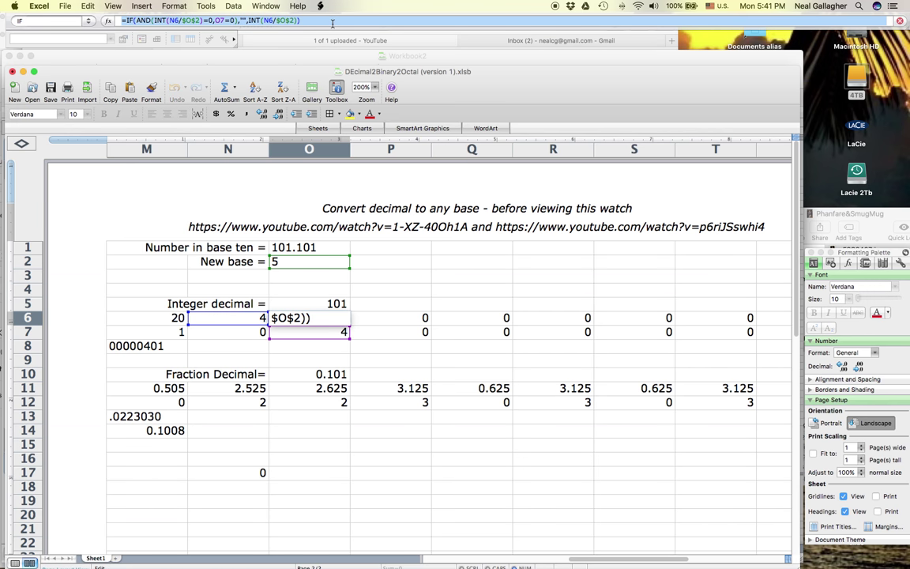
{"action": "left_click", "coordinate": [194, 19]}
{"action": "left_click", "coordinate": [236, 489]}
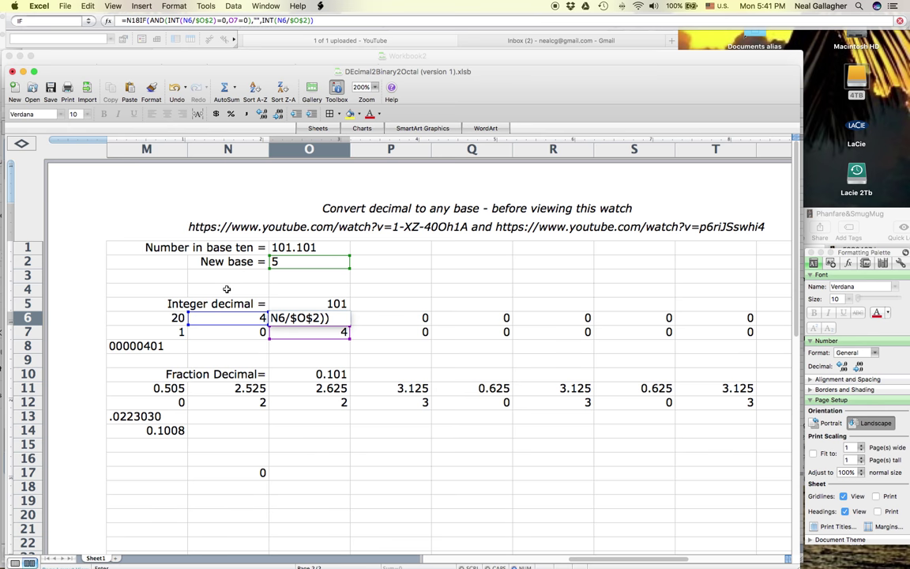
{"action": "key", "text": "Escape"}
{"action": "left_click", "coordinate": [253, 489]}
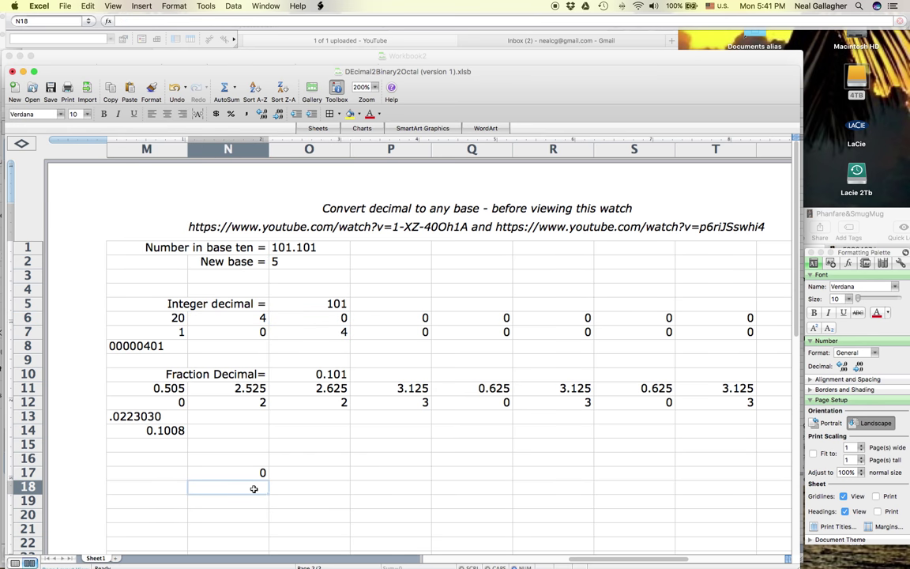
- Paste the IF(AND(INT…)) formula text into N18 and prefix it with = to make it work
{"action": "type", "text": "IF(AND(INT(N6/$O$2)=0,O7=0),\"\",INT(N6/$O$2))"}
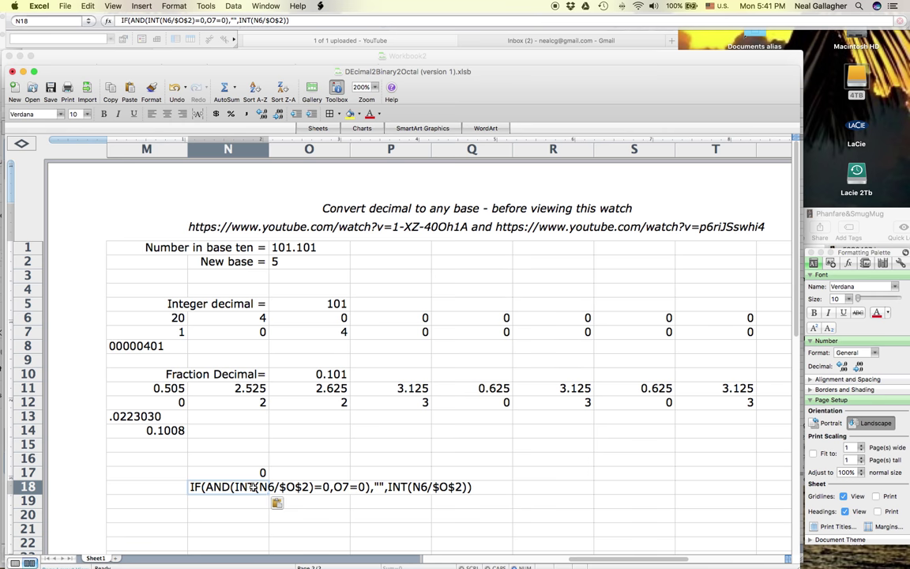
{"action": "key", "text": "F2"}
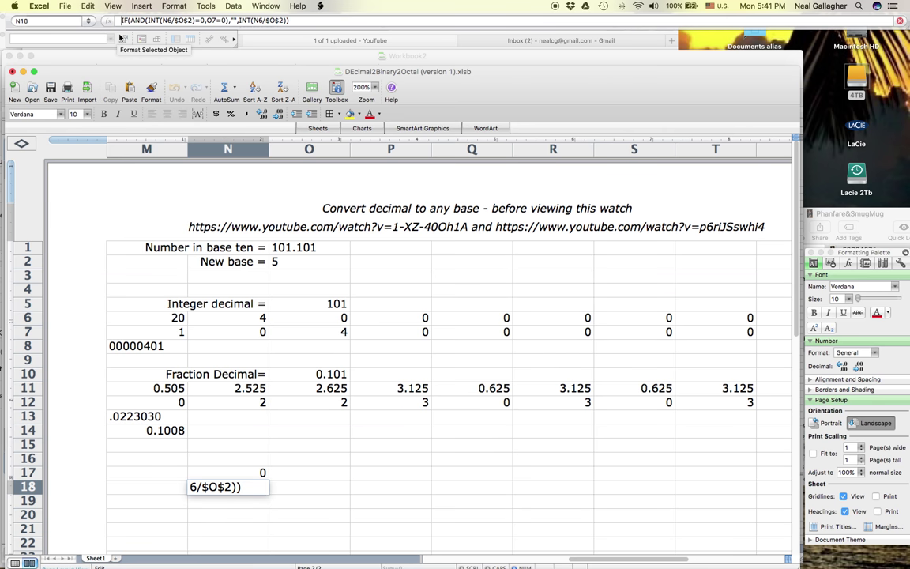
{"action": "type", "text": "="}
{"action": "key", "text": "Return"}
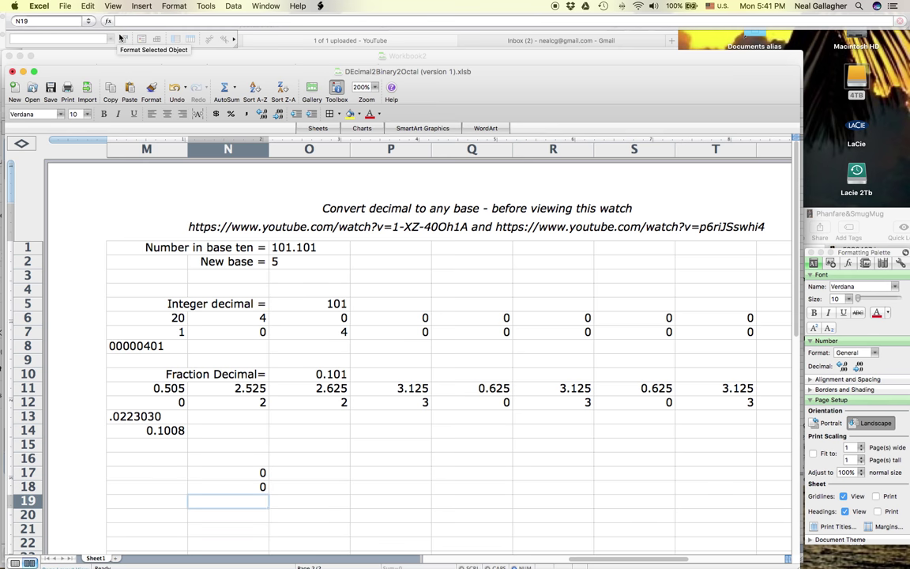
{"action": "scroll", "coordinate": [325, 334], "scroll_direction": "right", "scroll_amount": 1}
{"action": "scroll", "coordinate": [346, 341], "scroll_direction": "left", "scroll_amount": 1}
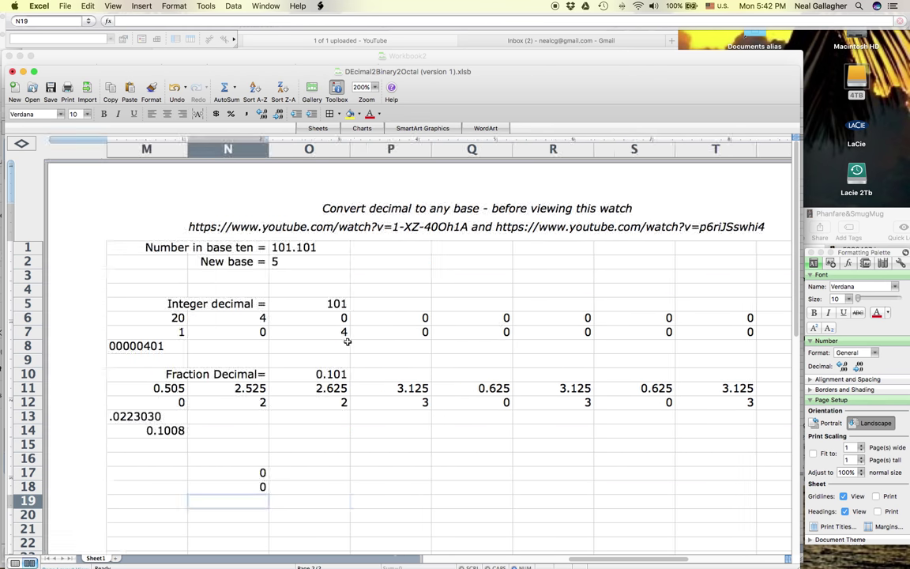
{"action": "scroll", "coordinate": [346, 341], "scroll_direction": "left", "scroll_amount": 2}
{"action": "scroll", "coordinate": [363, 339], "scroll_direction": "right", "scroll_amount": 1}
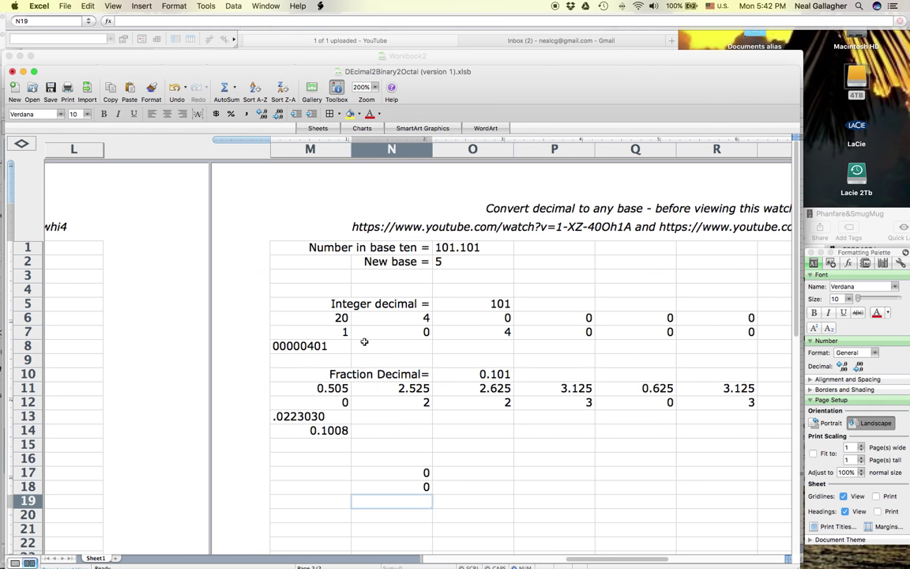
- Start pointing O7's MOD formula at N18, then cancel the edit
{"action": "left_click", "coordinate": [497, 336]}
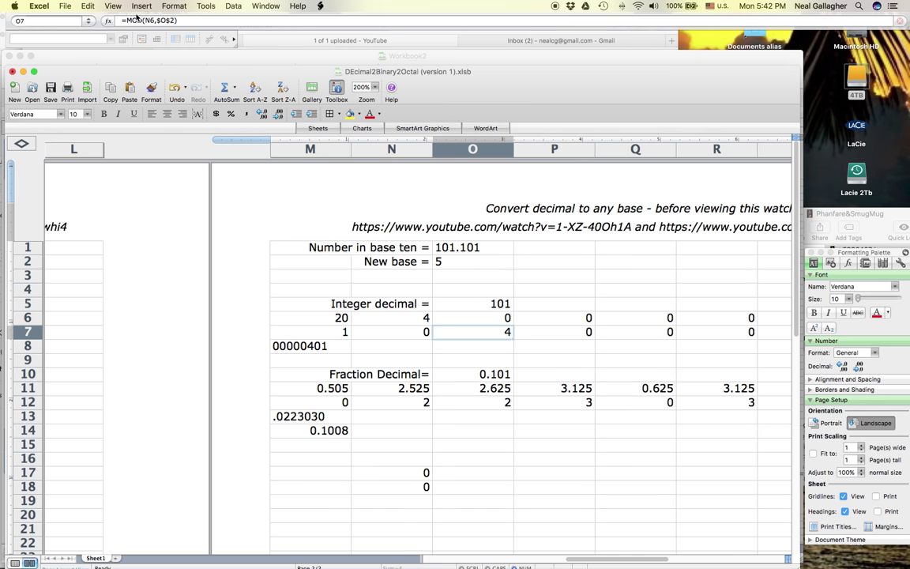
{"action": "left_click_drag", "start_coordinate": [125, 21], "coordinate": [186, 21]}
{"action": "key", "text": "super+c"}
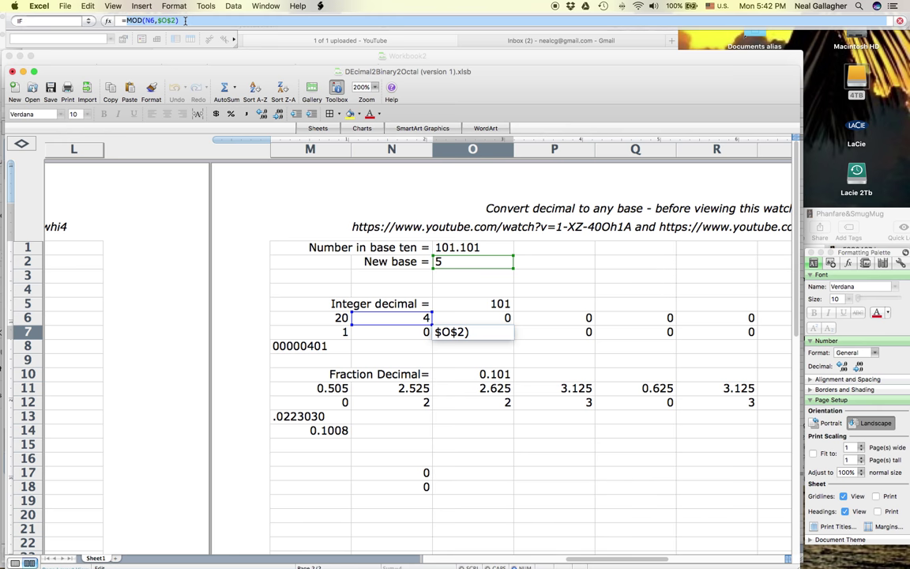
{"action": "left_click", "coordinate": [400, 486]}
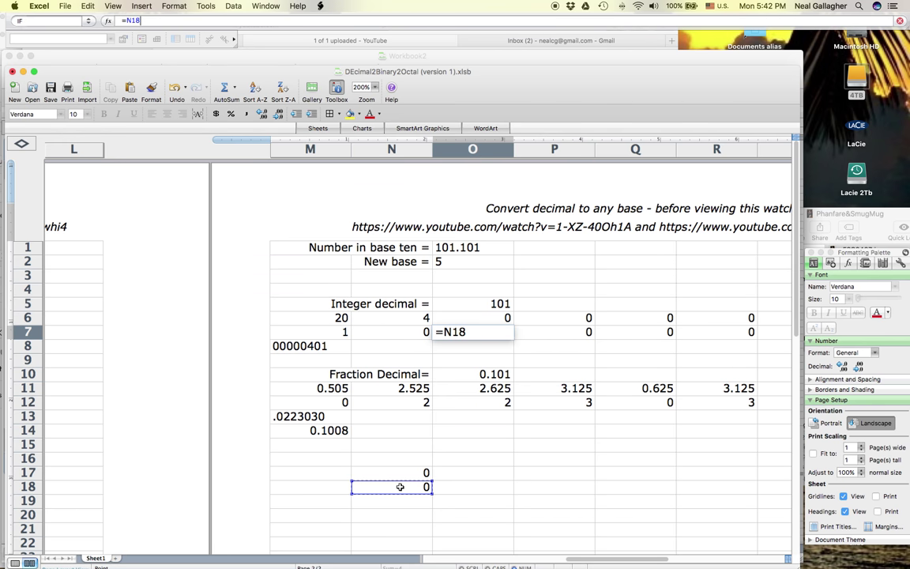
{"action": "key", "text": "Escape"}
- Replace the INT(N6/$O$2) false result in N18's formula with MOD(N6,$O$2)
{"action": "left_click", "coordinate": [401, 487]}
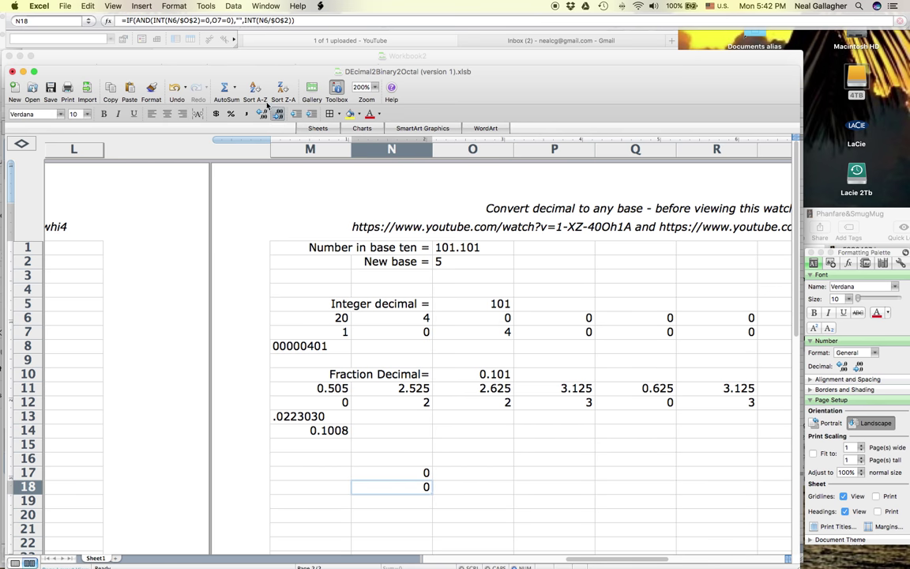
{"action": "left_click", "coordinate": [243, 21]}
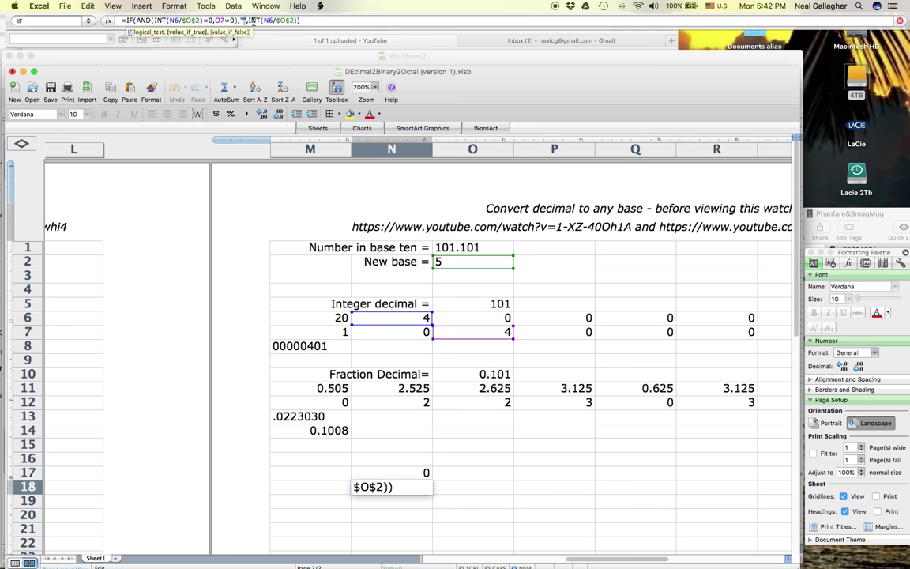
{"action": "left_click", "coordinate": [248, 21]}
{"action": "left_click_drag", "start_coordinate": [249, 20], "coordinate": [293, 22]}
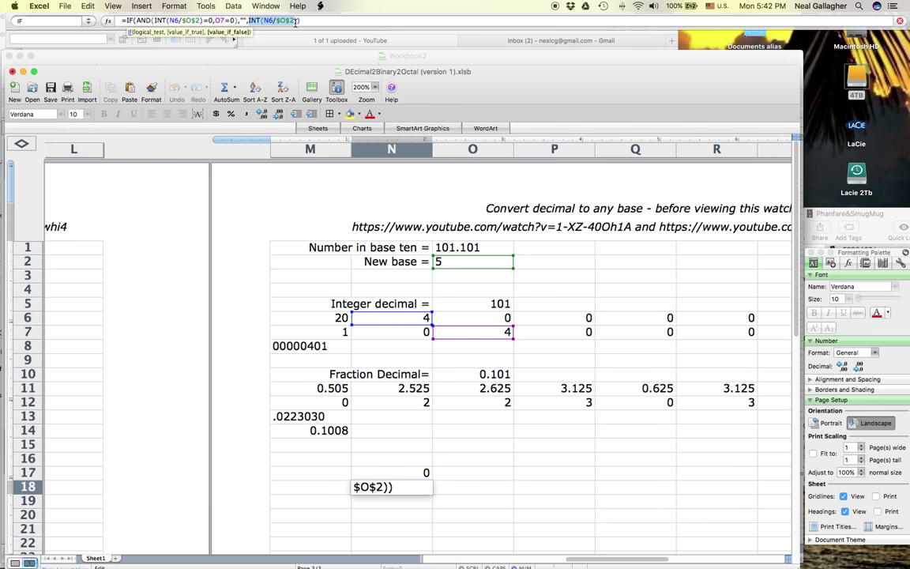
{"action": "left_click_drag", "start_coordinate": [297, 21], "coordinate": [297, 21]}
{"action": "key", "text": "super+v"}
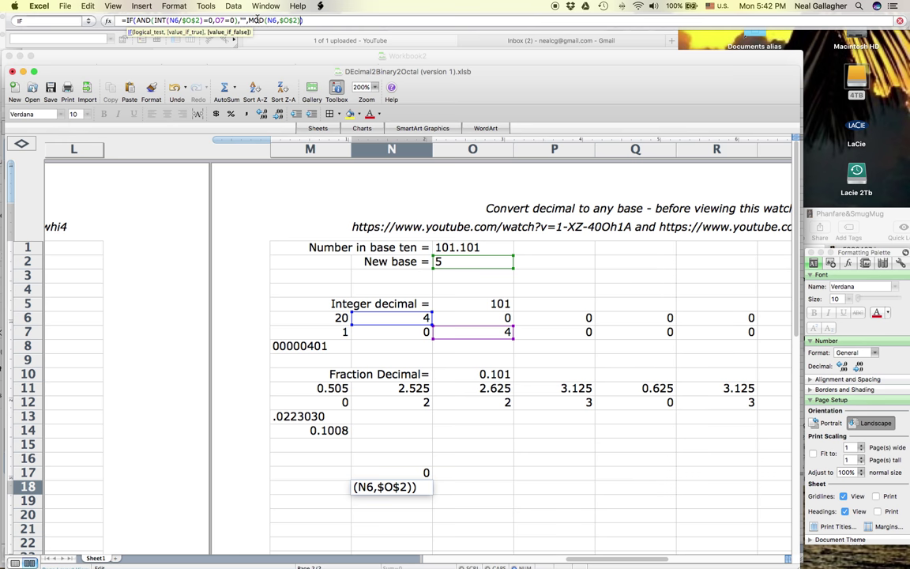
{"action": "key", "text": "Return"}
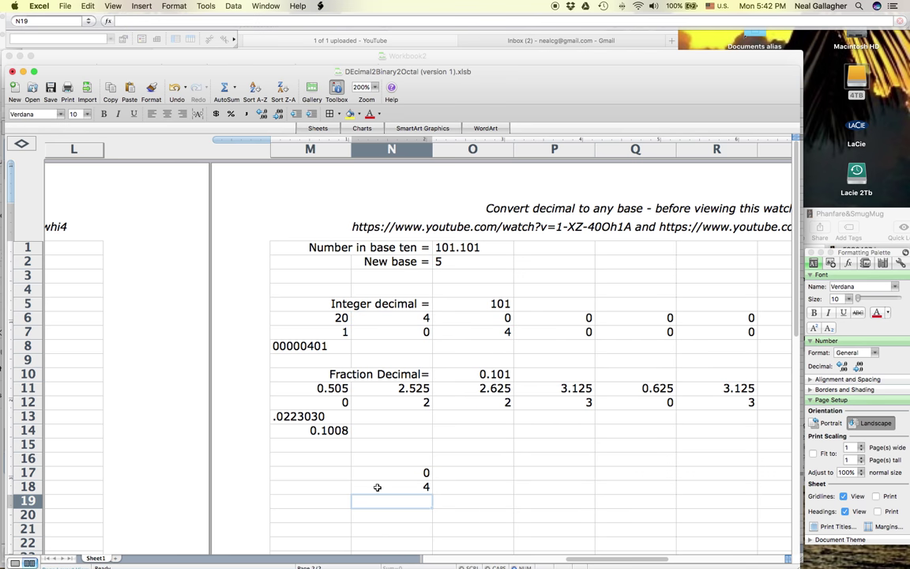
- Copy N17's formatting onto N18 with Format Painter
{"action": "left_click", "coordinate": [398, 474]}
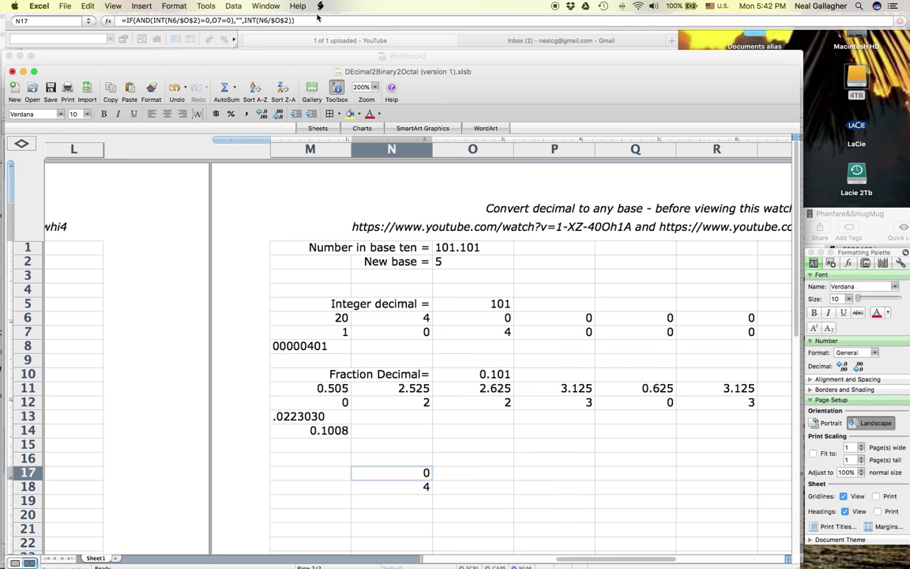
{"action": "left_click", "coordinate": [151, 90]}
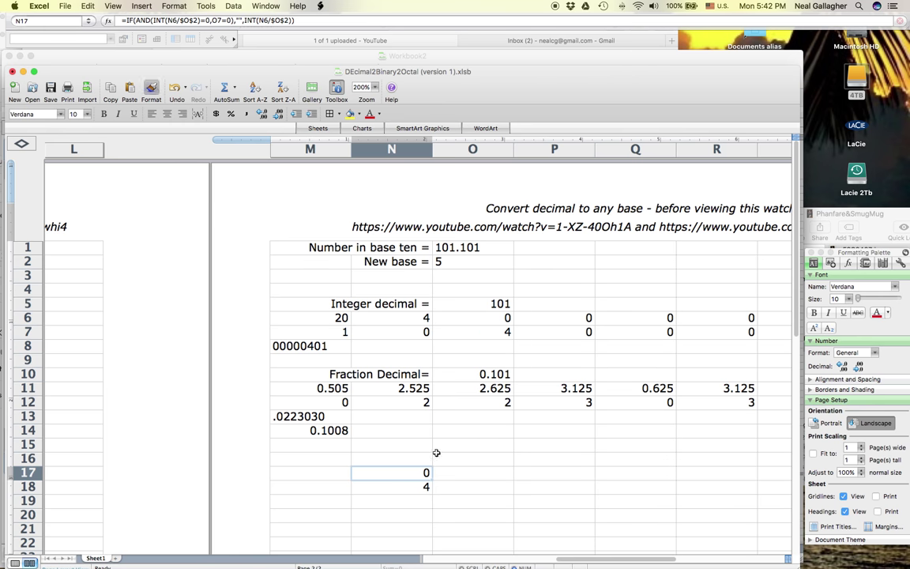
{"action": "left_click", "coordinate": [406, 485]}
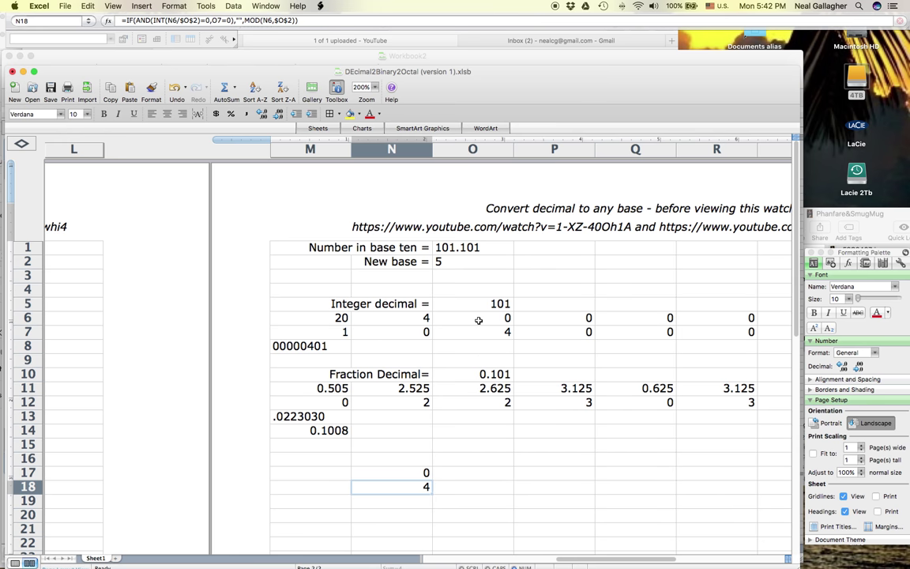
- Fill the N17:N18 formulas right into O17:O18 and check the copied result
{"action": "left_click", "coordinate": [408, 477]}
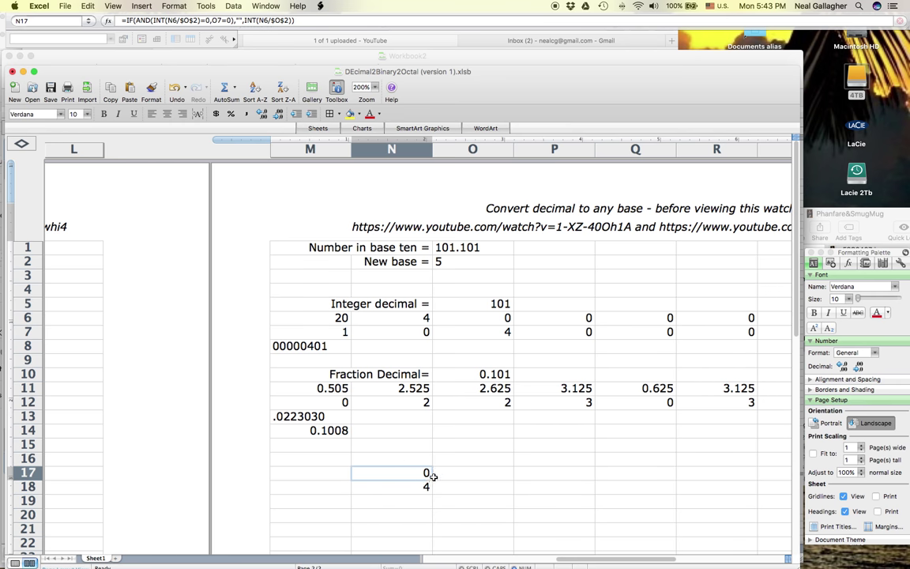
{"action": "left_click", "coordinate": [409, 487], "text": "shift"}
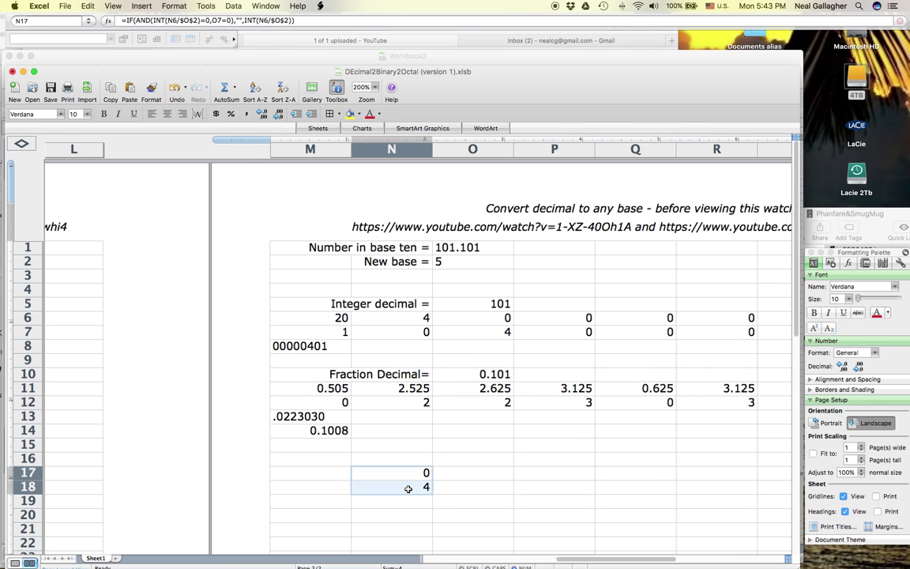
{"action": "left_click_drag", "start_coordinate": [434, 493], "coordinate": [492, 491]}
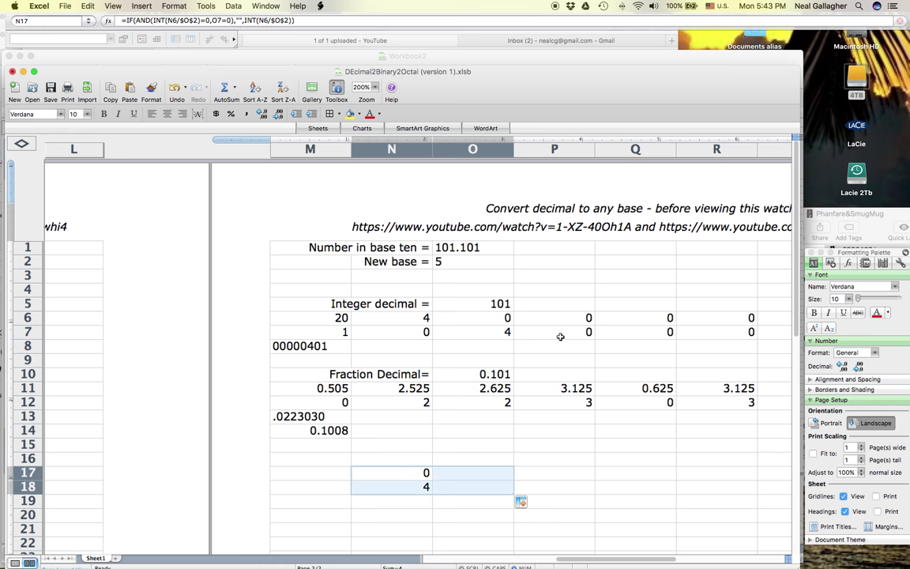
{"action": "left_click", "coordinate": [469, 471]}
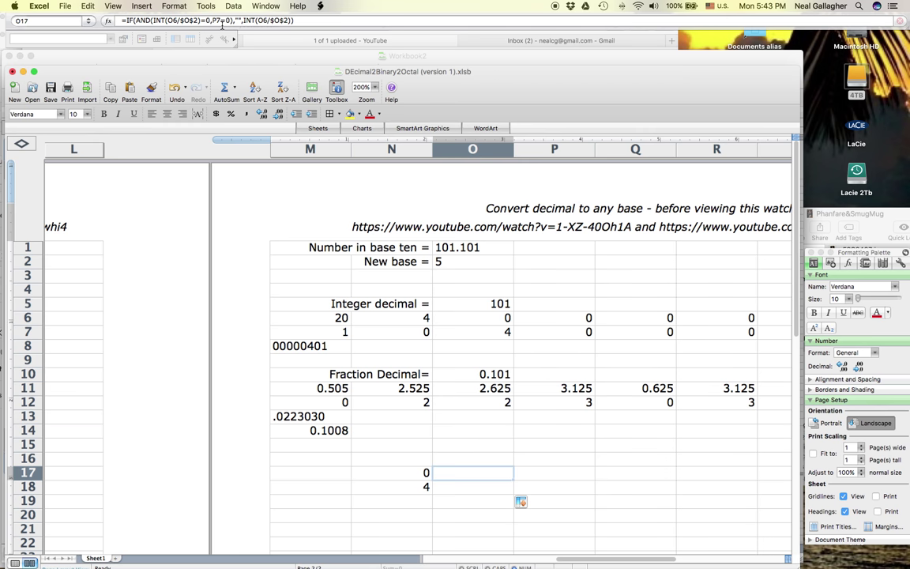
{"action": "right_click", "coordinate": [414, 488]}
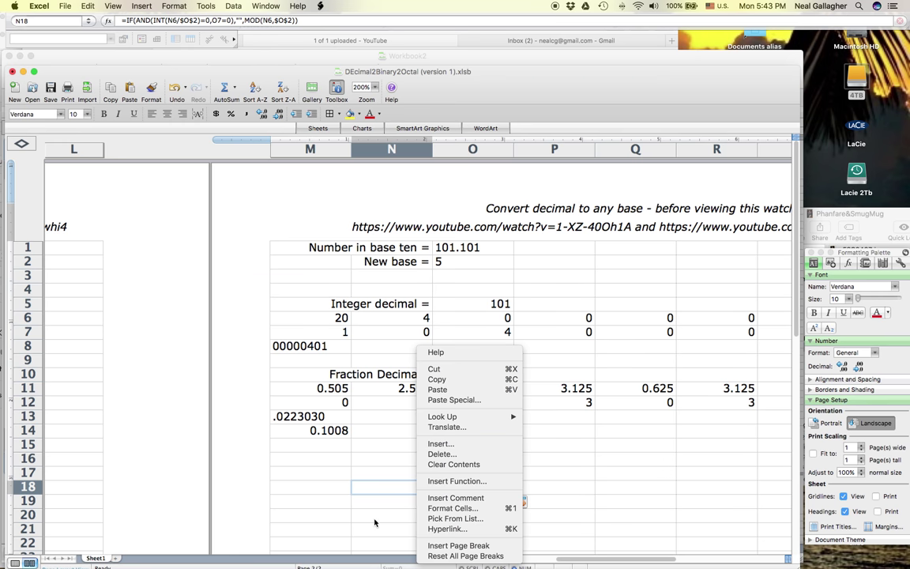
{"action": "left_click", "coordinate": [338, 470]}
{"action": "left_click", "coordinate": [412, 474]}
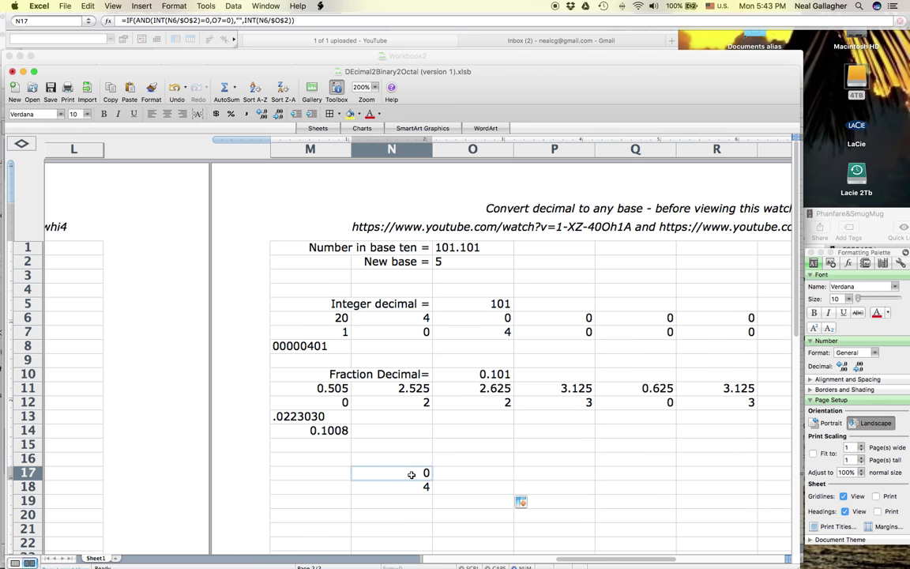
{"action": "left_click", "coordinate": [212, 20]}
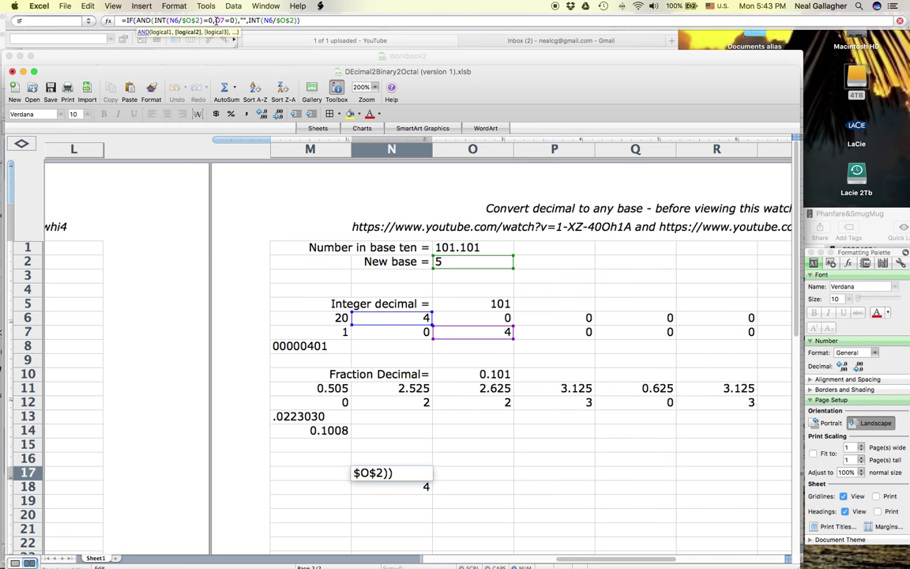
{"action": "double_click", "coordinate": [218, 20]}
{"action": "key", "text": "Return"}
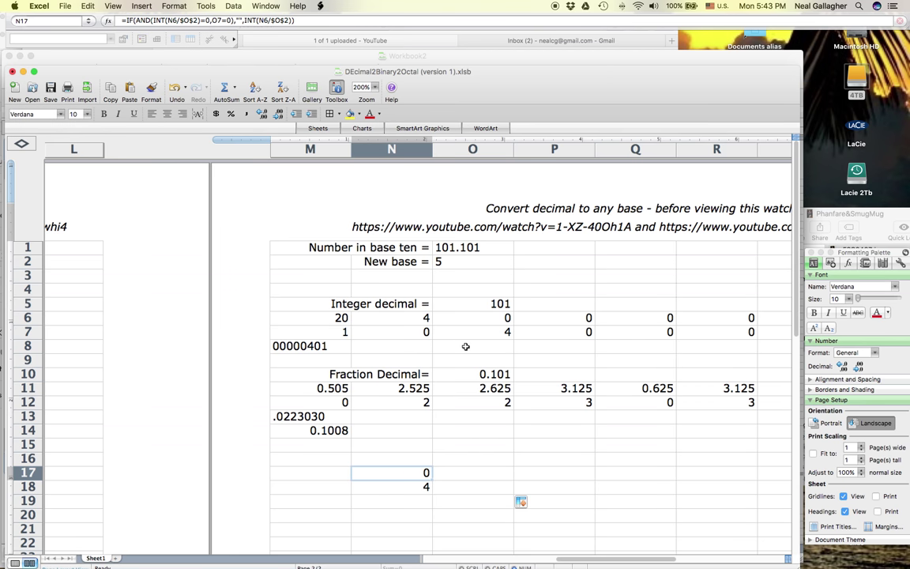
{"action": "left_click", "coordinate": [470, 335]}
{"action": "key", "text": "ctrl+Up"}
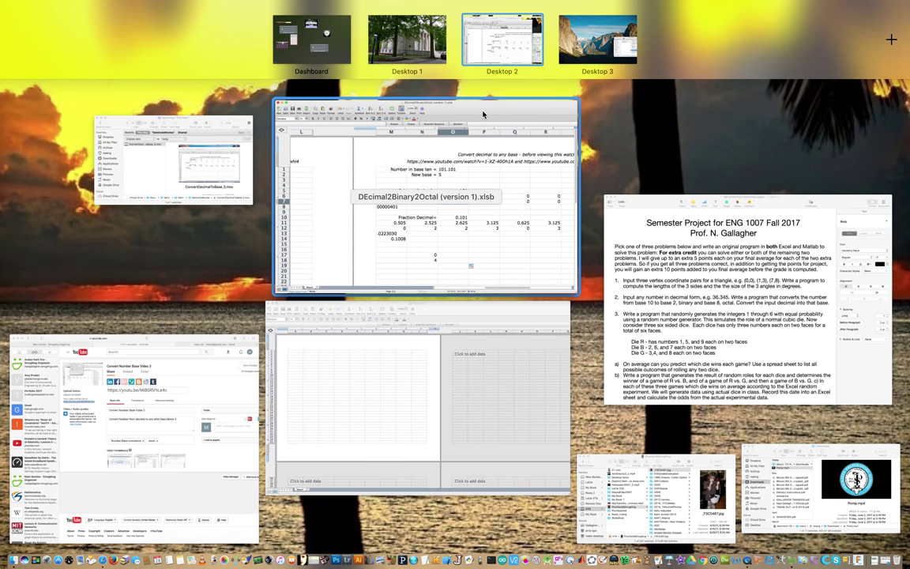
{"action": "left_click", "coordinate": [434, 101]}
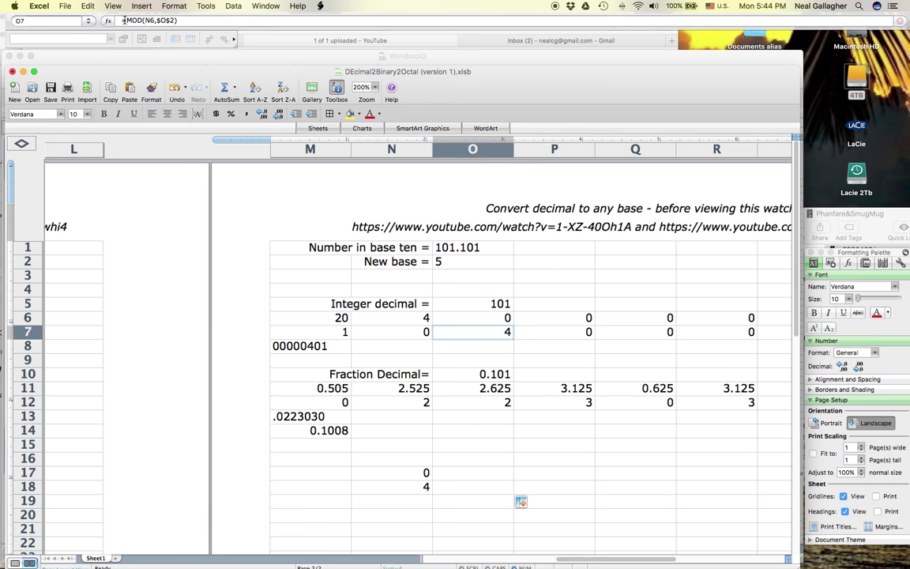
{"action": "left_click_drag", "start_coordinate": [123, 20], "coordinate": [180, 20]}
{"action": "key", "text": "super+c"}
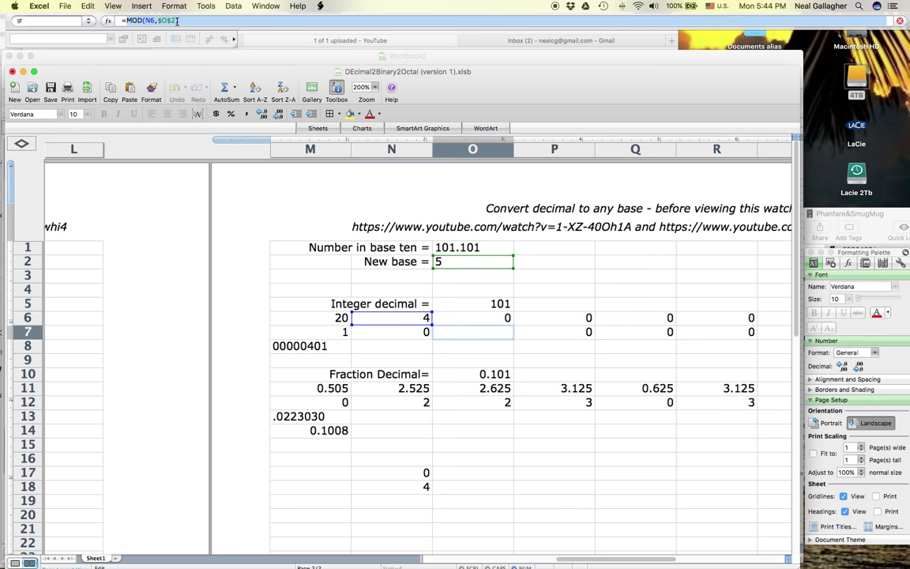
- Undo the accidental O7 change and replace O7 in N17's formula with MOD(N6,$O$2)
{"action": "left_click", "coordinate": [415, 474]}
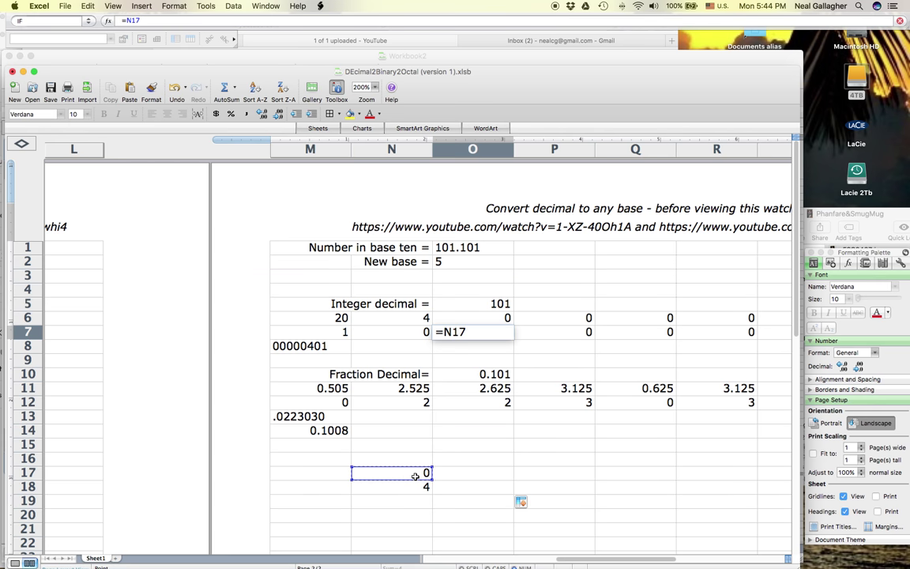
{"action": "key", "text": "Escape"}
{"action": "left_click", "coordinate": [416, 475]}
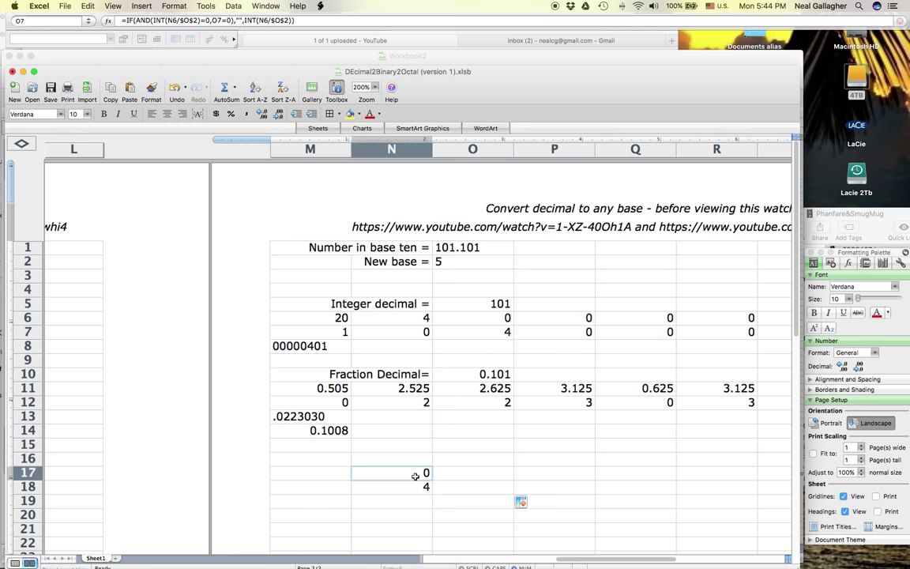
{"action": "left_click", "coordinate": [211, 20]}
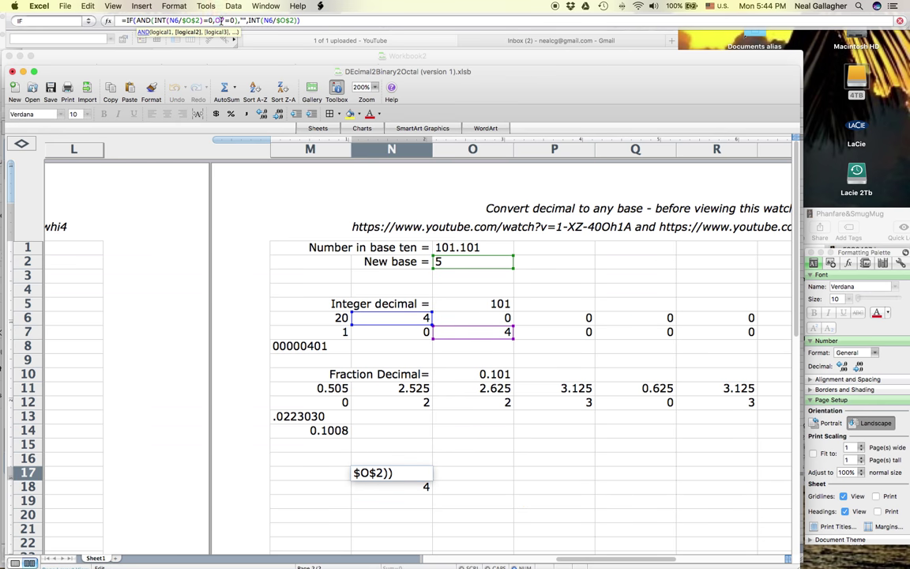
{"action": "left_click_drag", "start_coordinate": [216, 20], "coordinate": [224, 21]}
{"action": "key", "text": "super+v"}
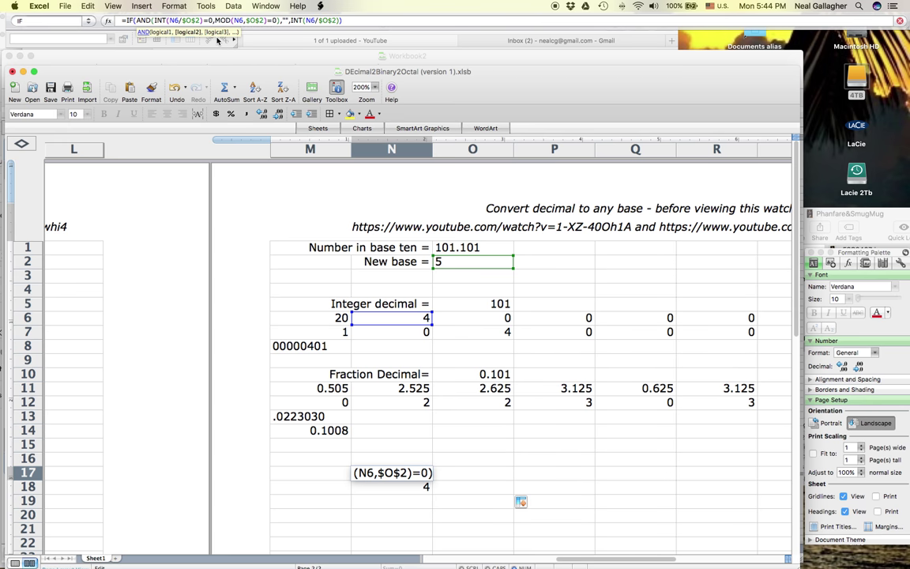
{"action": "key", "text": "Return"}
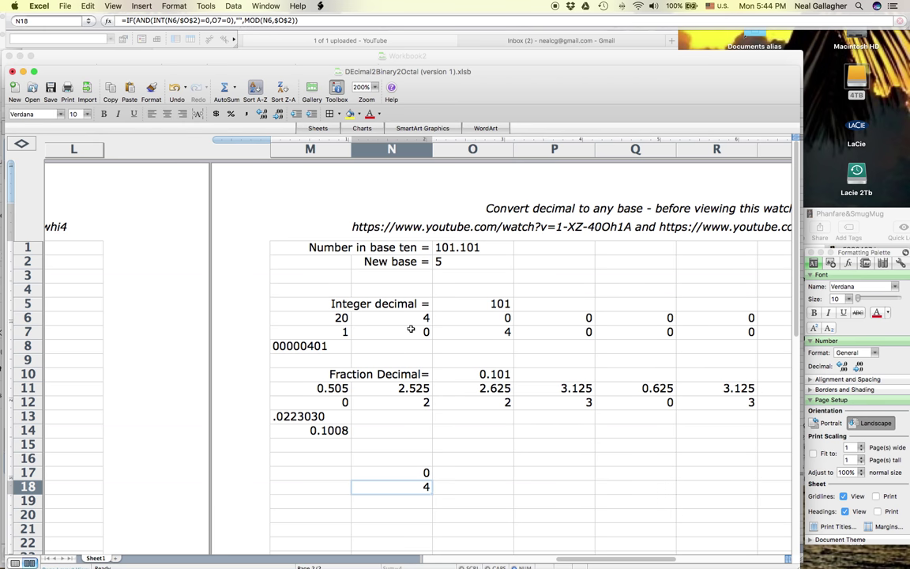
- Replace O7 in N18's formula with MOD(N6,$O$2) as well
{"action": "left_click", "coordinate": [212, 21]}
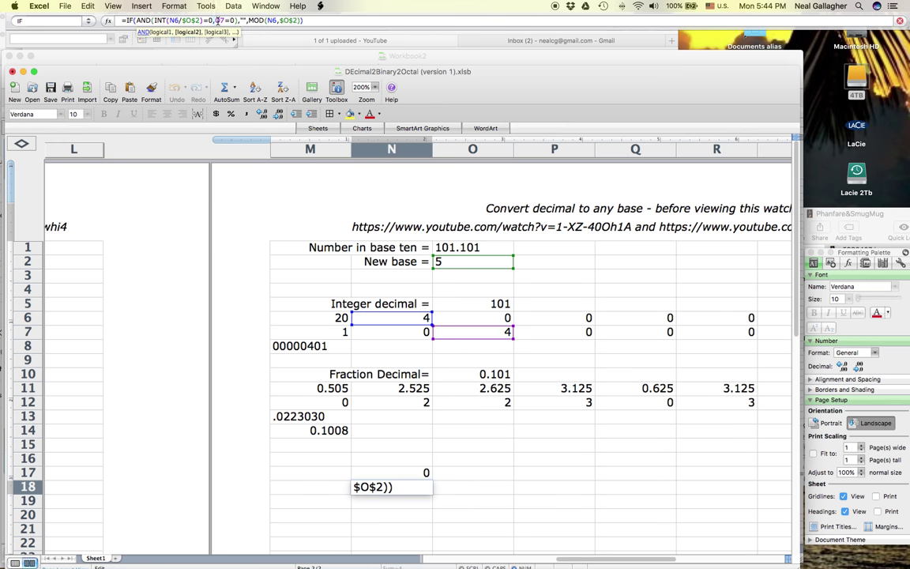
{"action": "left_click_drag", "start_coordinate": [214, 21], "coordinate": [225, 21]}
{"action": "key", "text": "super+v"}
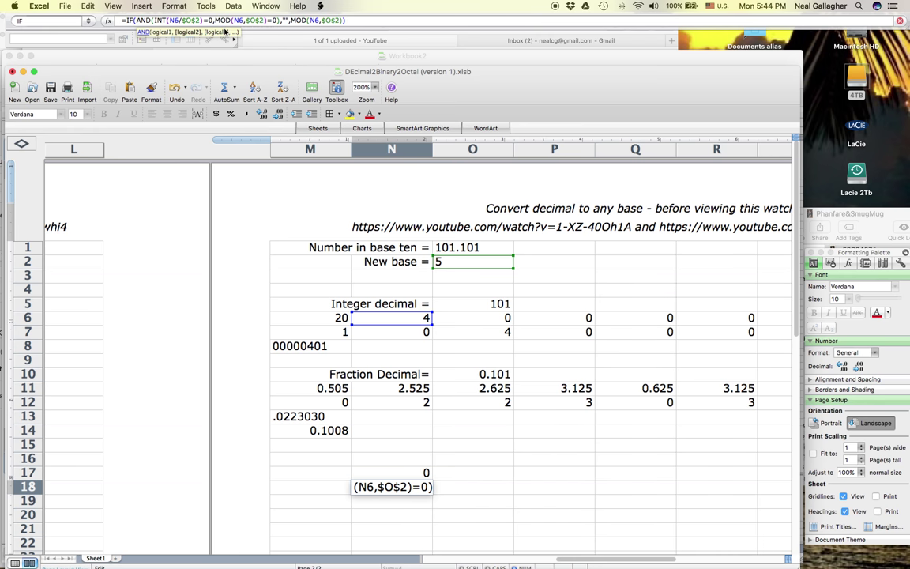
{"action": "key", "text": "Return"}
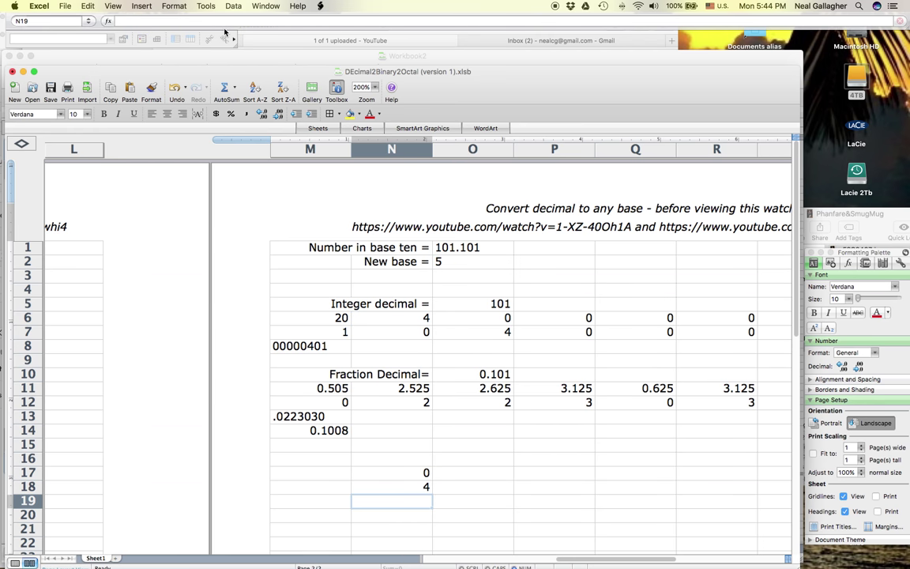
{"action": "left_click", "coordinate": [407, 473]}
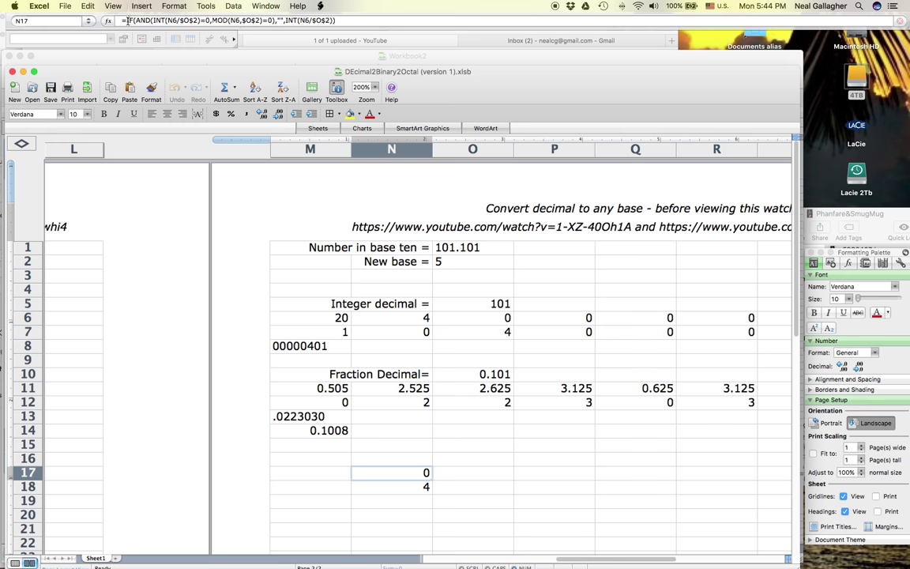
{"action": "left_click_drag", "start_coordinate": [127, 21], "coordinate": [351, 21]}
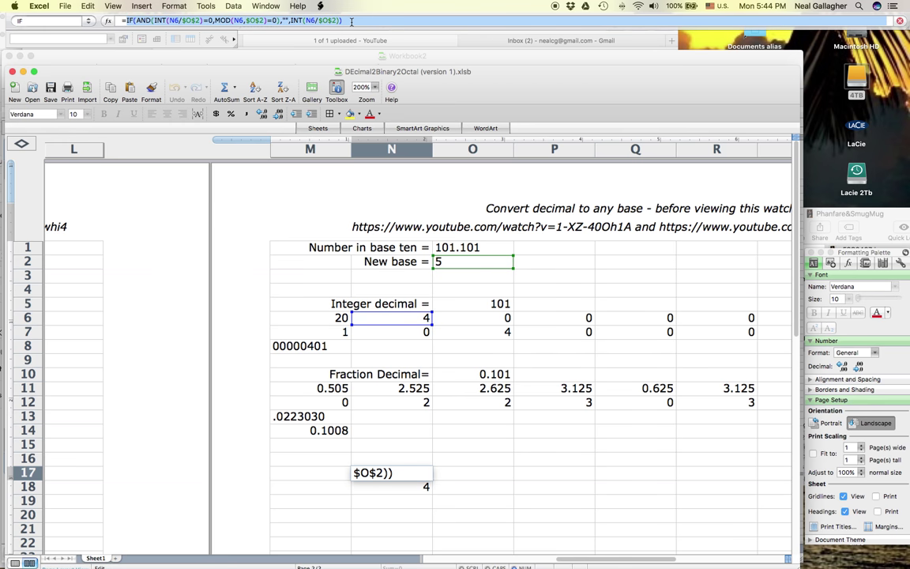
{"action": "type", "text": "="}
{"action": "left_click", "coordinate": [480, 319]}
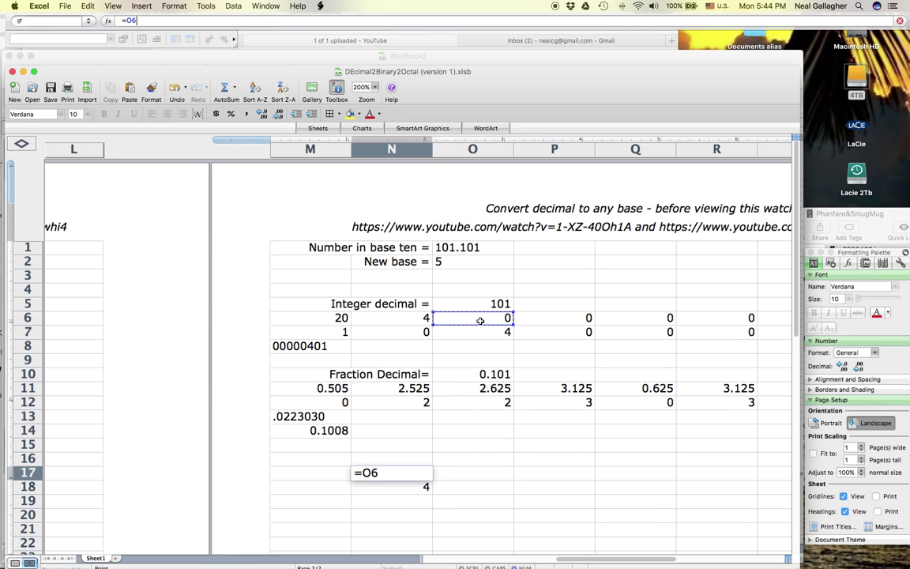
{"action": "left_click", "coordinate": [124, 21]}
{"action": "left_click_drag", "start_coordinate": [125, 20], "coordinate": [162, 21]}
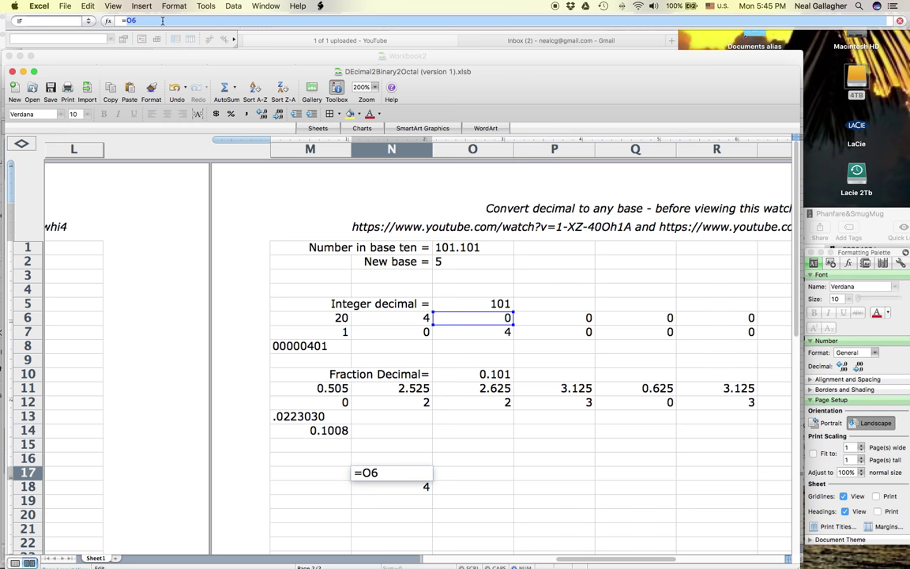
{"action": "type", "text": "=IF(AND(INT(N6/$O$2)=0,MOD(N6,$O$2)=0),\"\",INT(N6/$O$2))"}
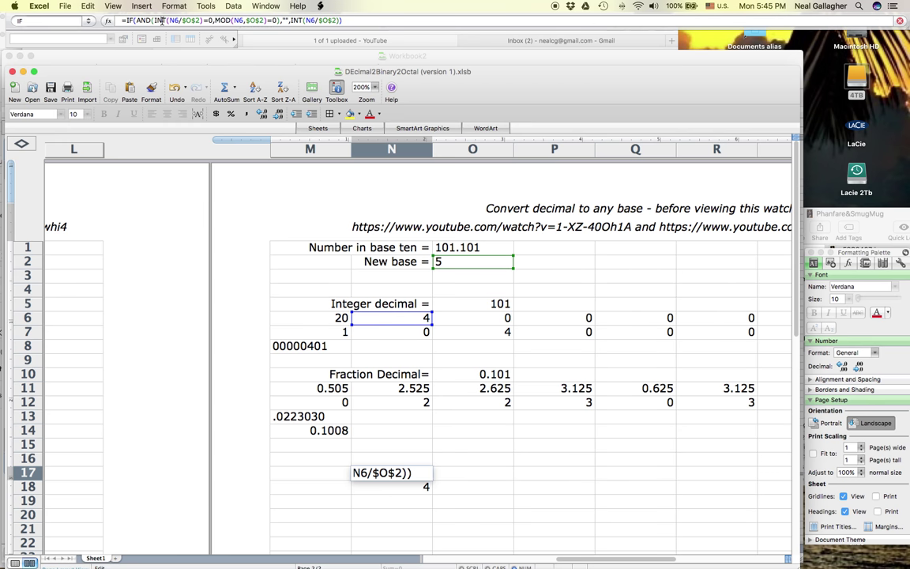
{"action": "key", "text": "Return"}
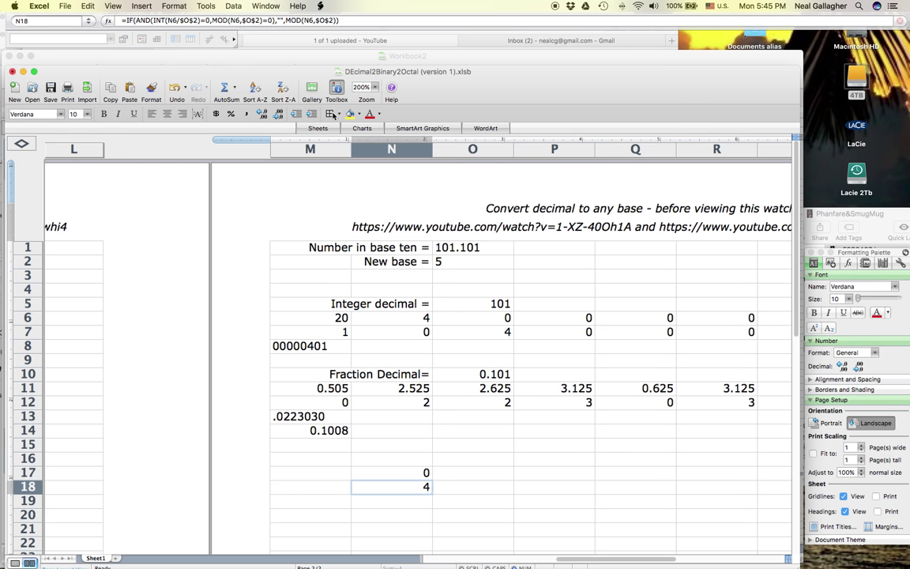
{"action": "left_click", "coordinate": [125, 20]}
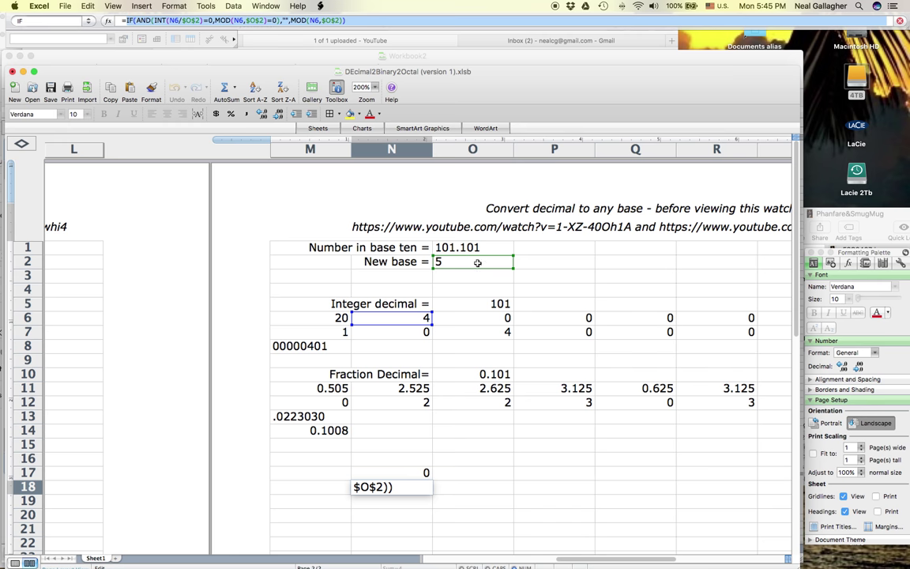
{"action": "left_click", "coordinate": [493, 334]}
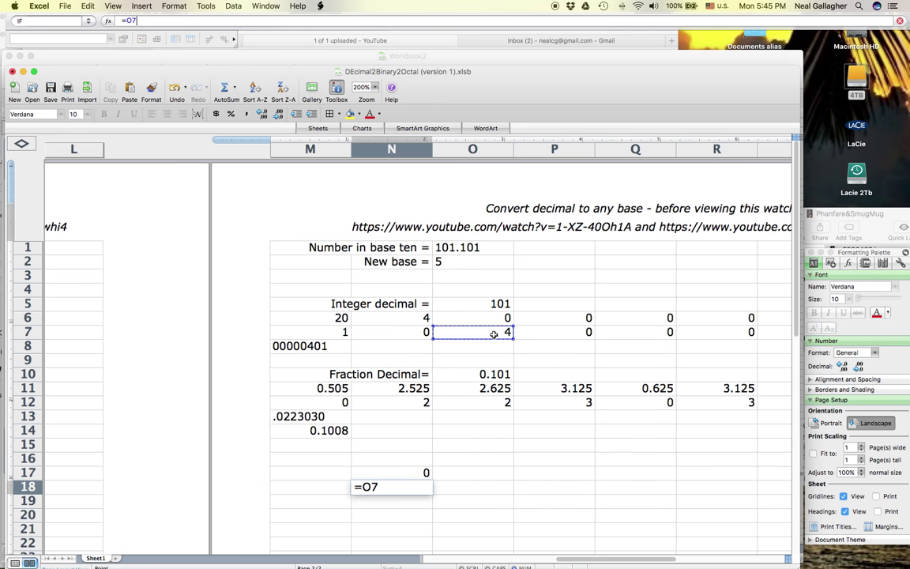
{"action": "key", "text": "Escape"}
{"action": "left_click", "coordinate": [493, 333]}
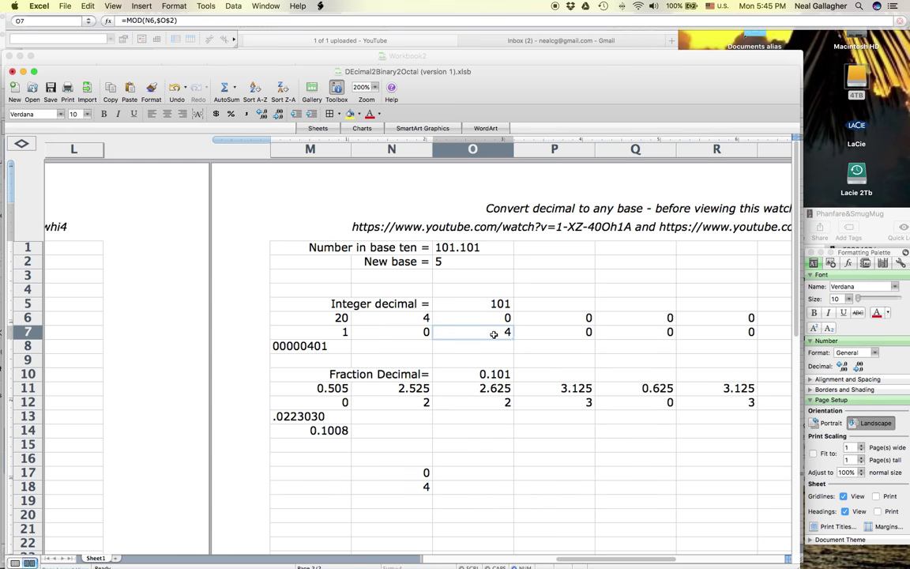
{"action": "left_click", "coordinate": [126, 21]}
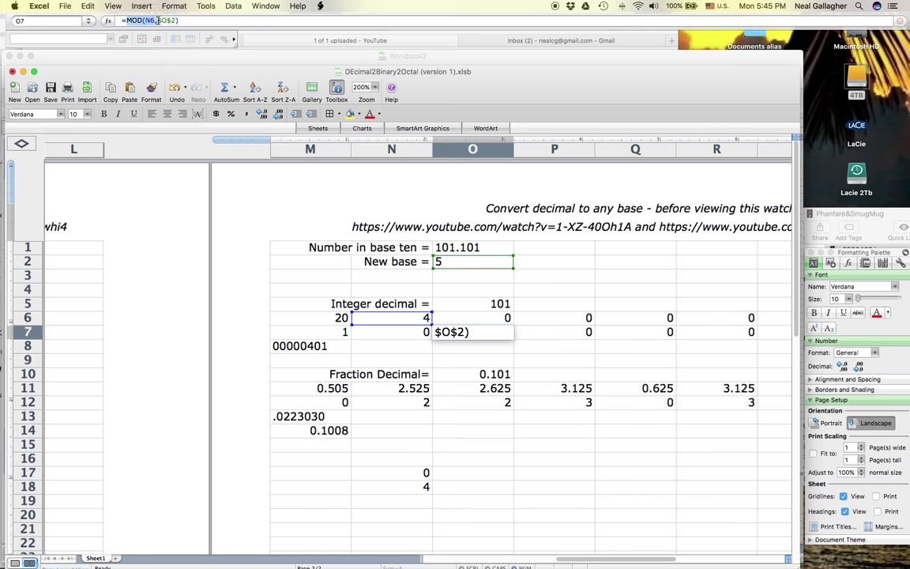
{"action": "key", "text": "super+v"}
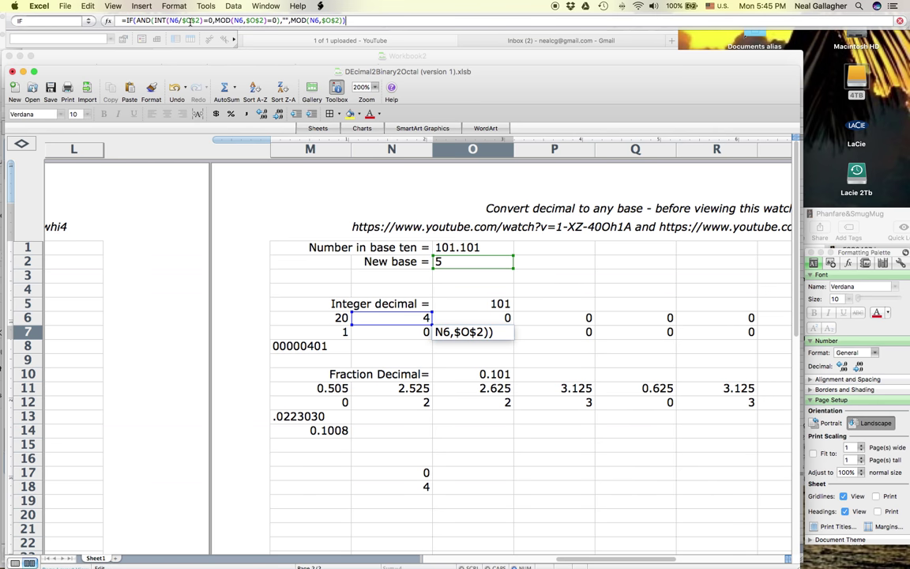
{"action": "key", "text": "Return"}
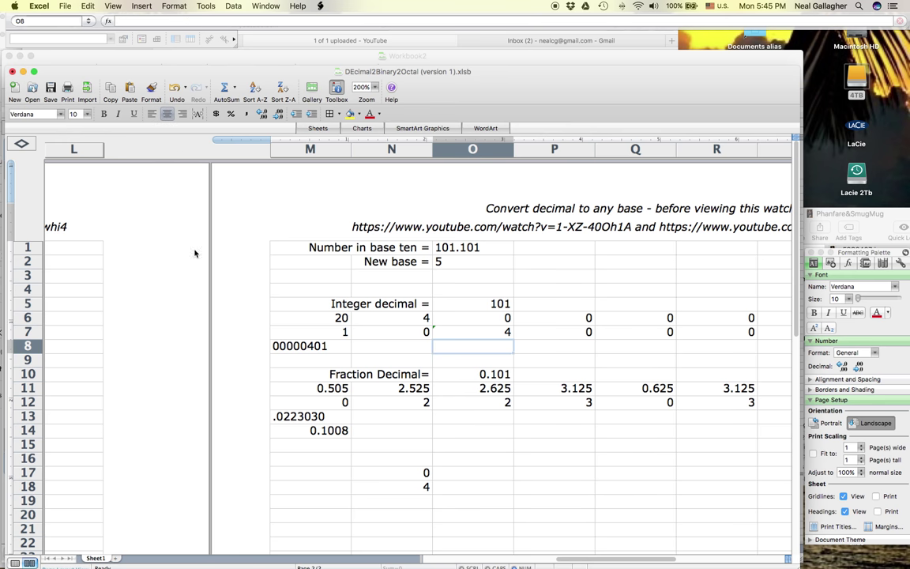
{"action": "left_click", "coordinate": [409, 475]}
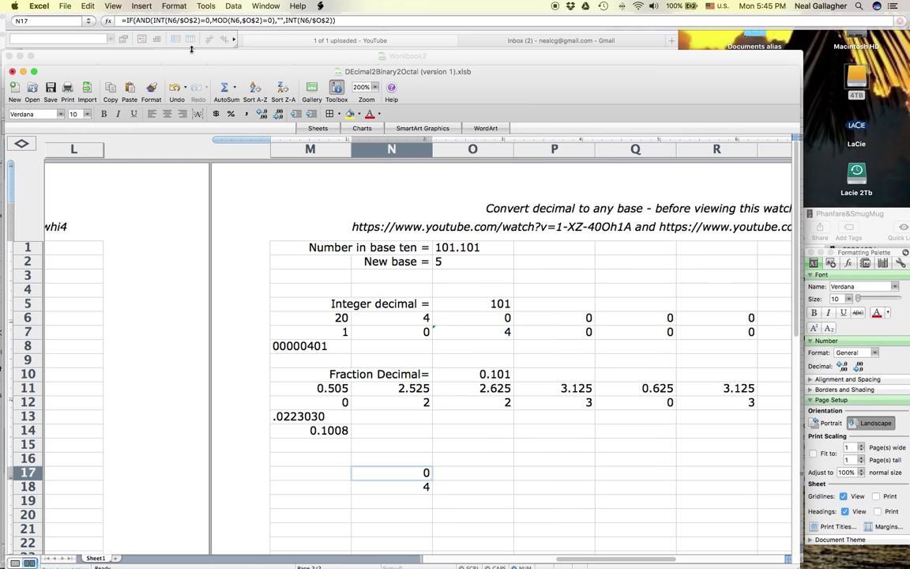
- Compare the O6, O7 and N17 formulas and enter an O6 reference in N17
{"action": "left_click", "coordinate": [470, 319]}
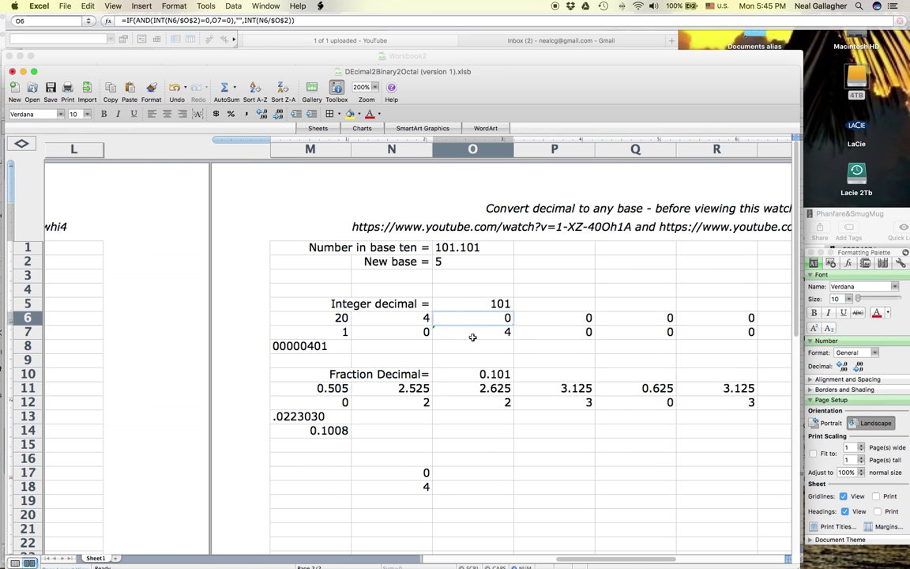
{"action": "key", "text": "Down"}
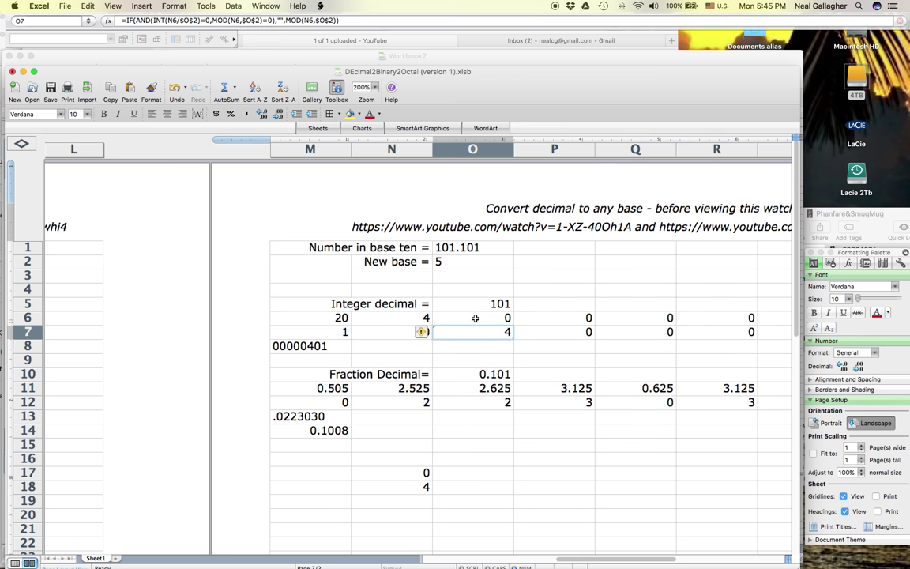
{"action": "left_click", "coordinate": [475, 318]}
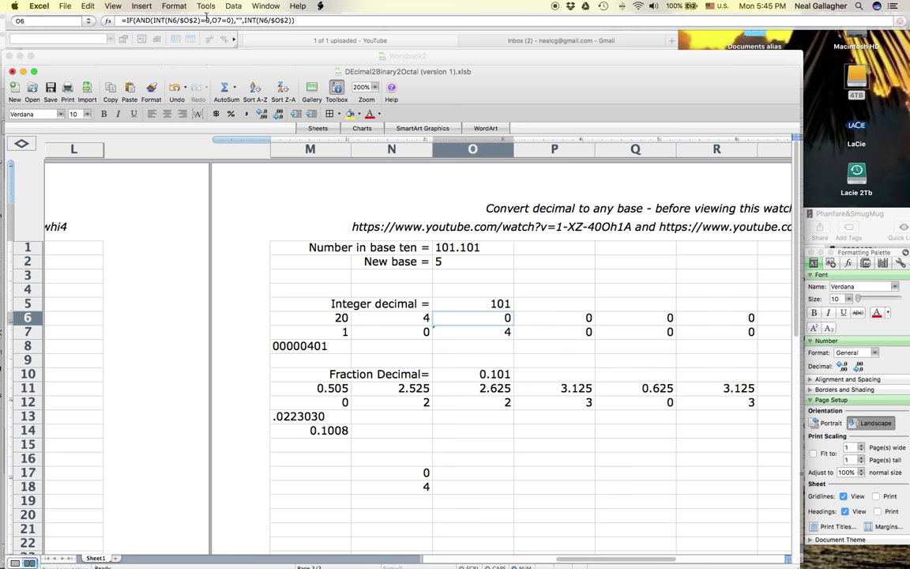
{"action": "left_click", "coordinate": [391, 474]}
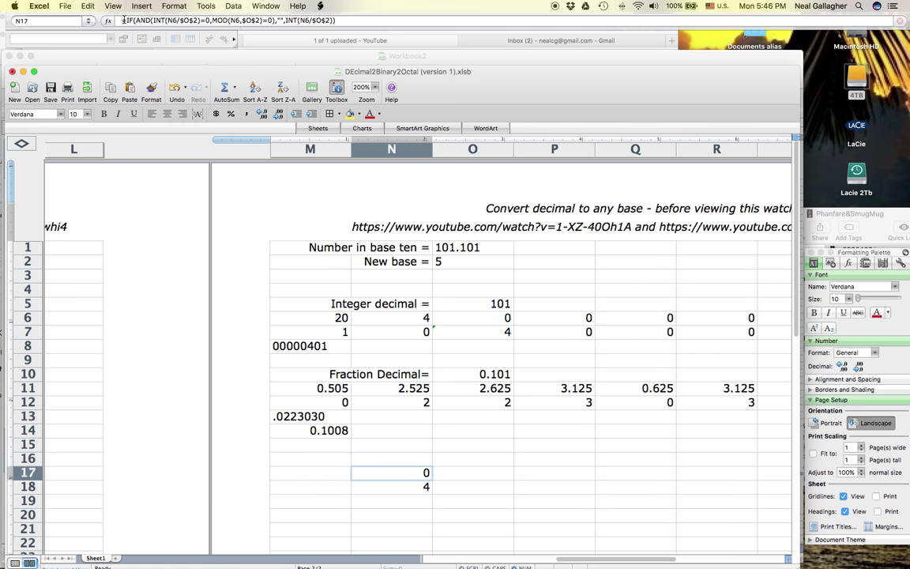
{"action": "left_click", "coordinate": [351, 22]}
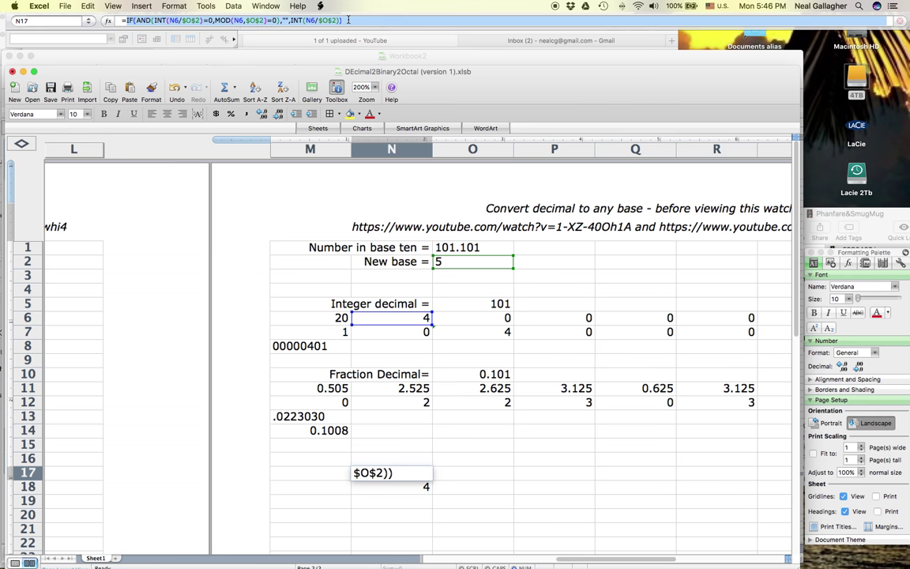
{"action": "left_click", "coordinate": [439, 314]}
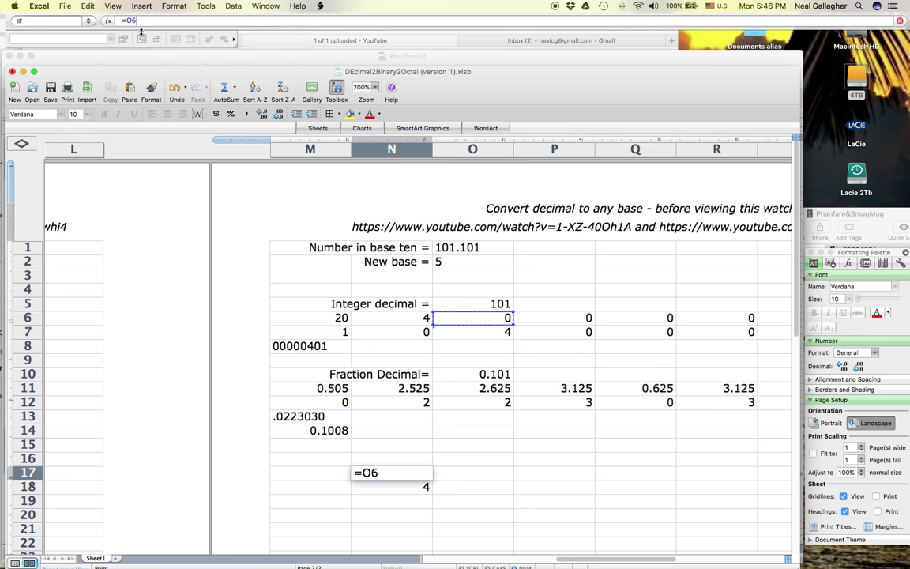
{"action": "key", "text": "Return"}
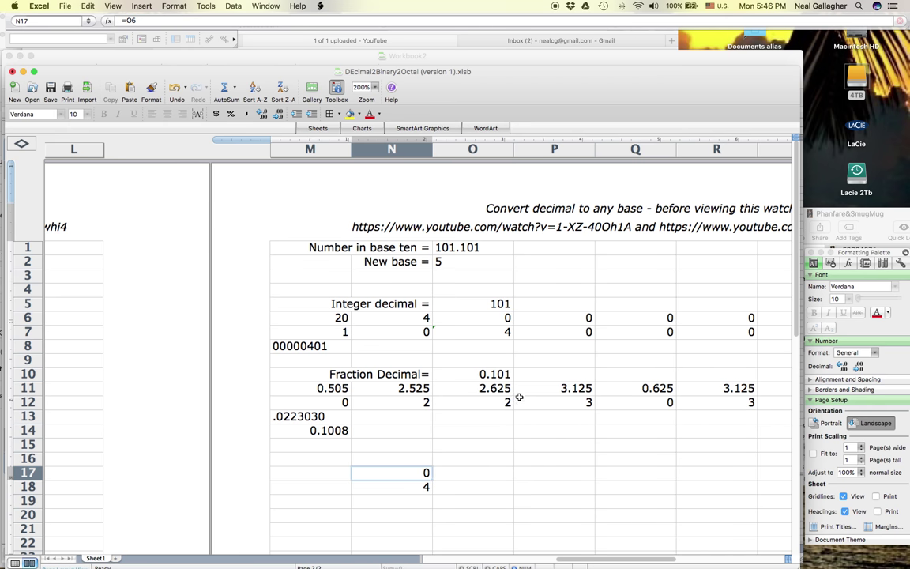
- Replace O6's O7=0 condition with MOD(N6,$O$2)=0
{"action": "left_click", "coordinate": [490, 319]}
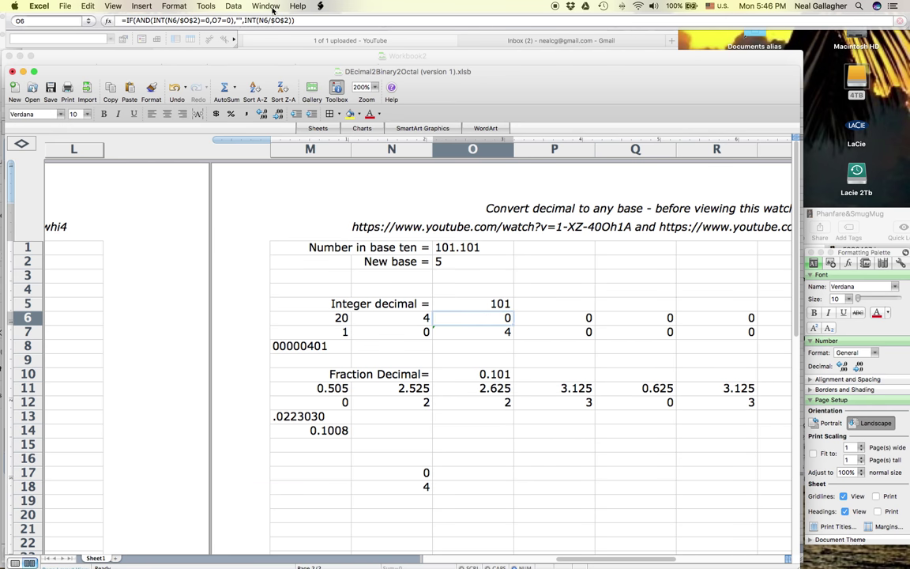
{"action": "left_click", "coordinate": [126, 21]}
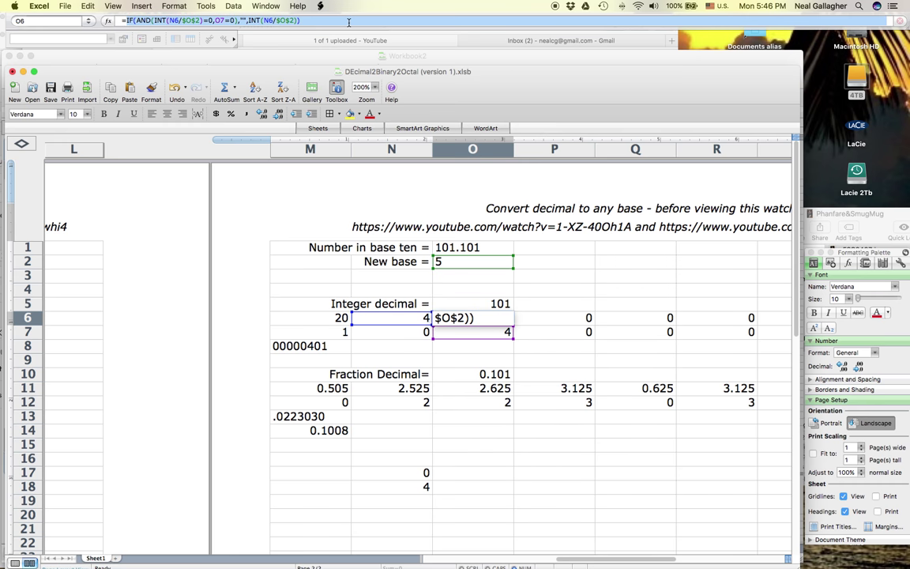
{"action": "key", "text": "super+v"}
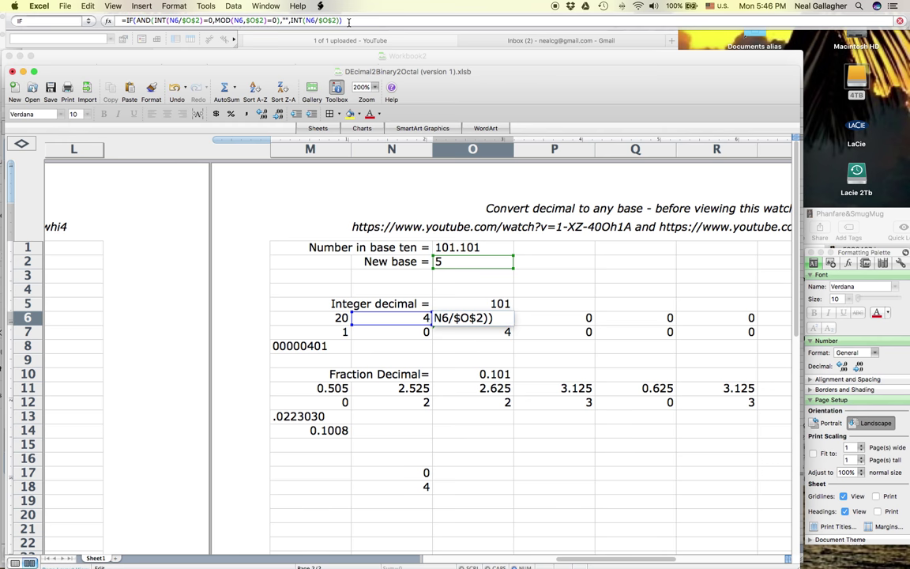
{"action": "key", "text": "Return"}
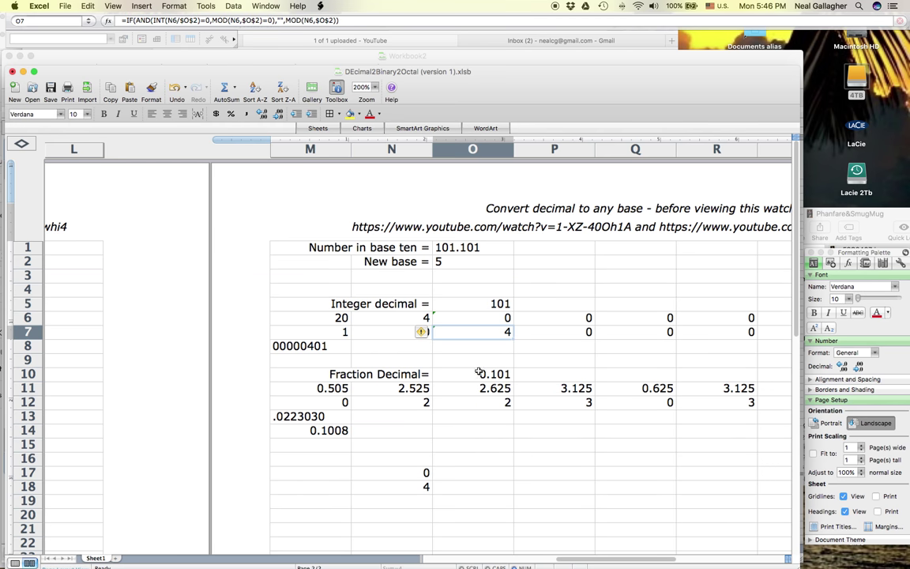
- Ignore the inconsistent-formula warnings on N7 and N6 and recheck O7
{"action": "left_click", "coordinate": [427, 332]}
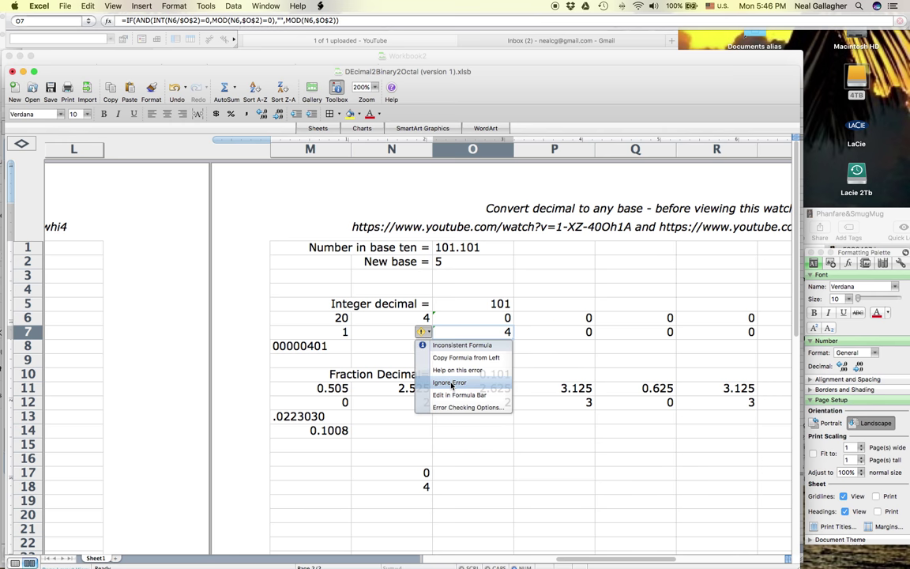
{"action": "left_click", "coordinate": [451, 383]}
{"action": "left_click", "coordinate": [434, 318]}
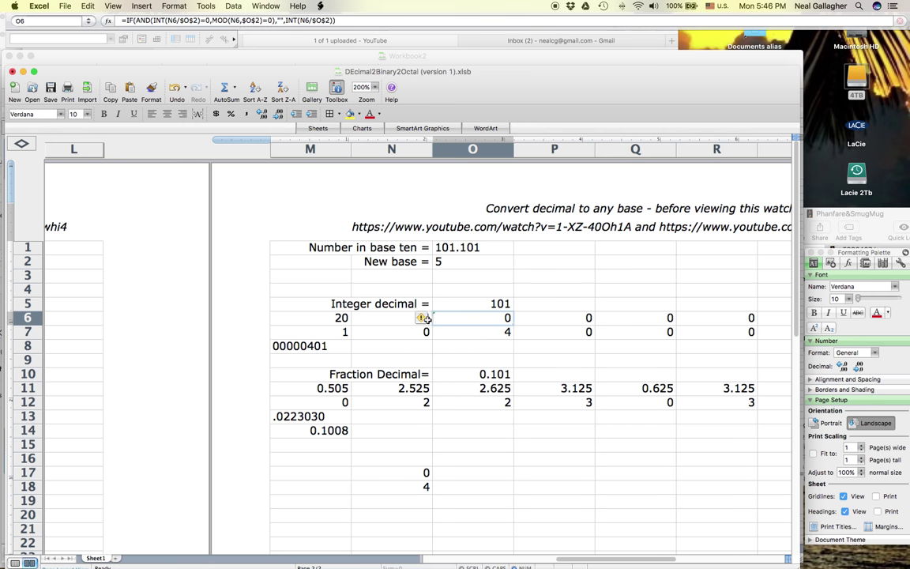
{"action": "left_click", "coordinate": [425, 319]}
{"action": "left_click", "coordinate": [445, 354]}
{"action": "left_click", "coordinate": [480, 333]}
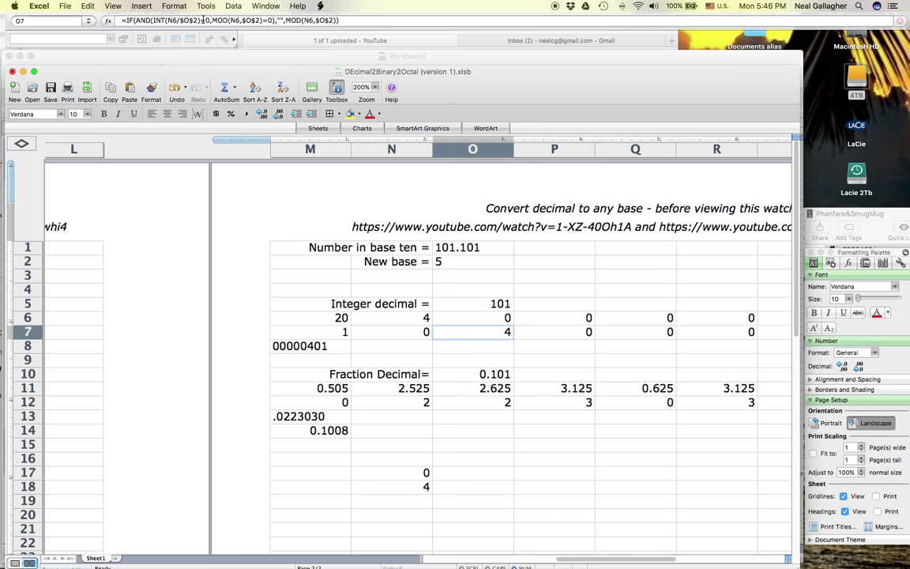
{"action": "left_click", "coordinate": [394, 475]}
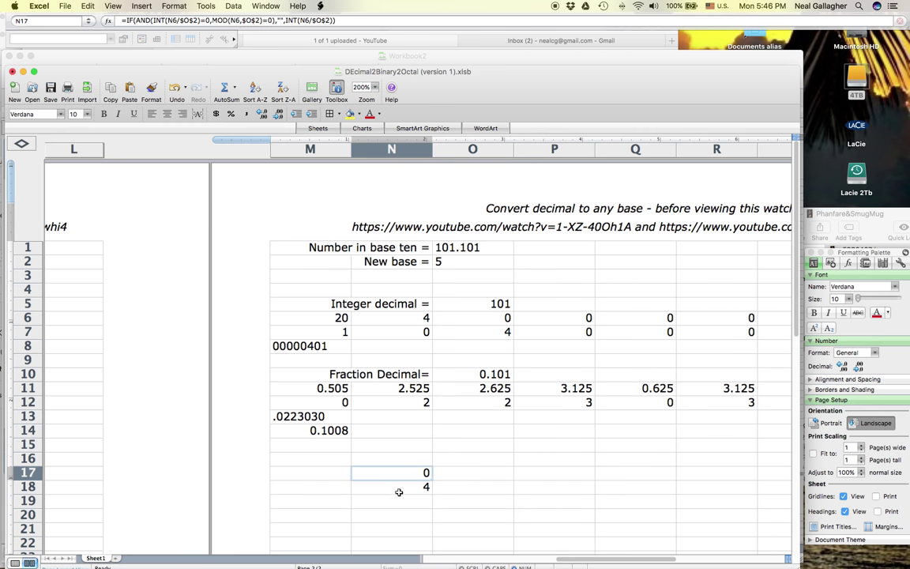
- Fill the N17:N18 formulas right into columns O and P
{"action": "left_click", "coordinate": [403, 491]}
{"action": "left_click", "coordinate": [405, 474], "text": "shift"}
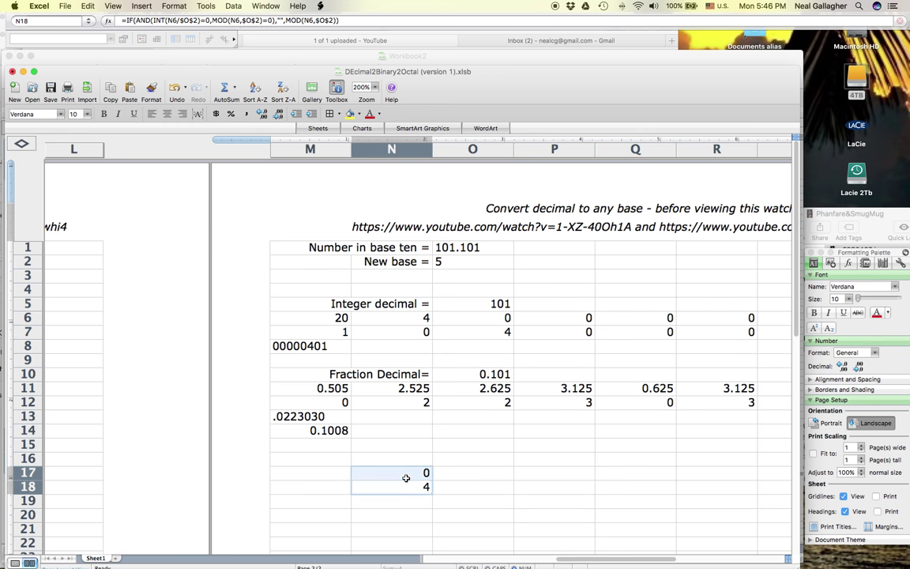
{"action": "left_click_drag", "start_coordinate": [431, 493], "coordinate": [493, 496]}
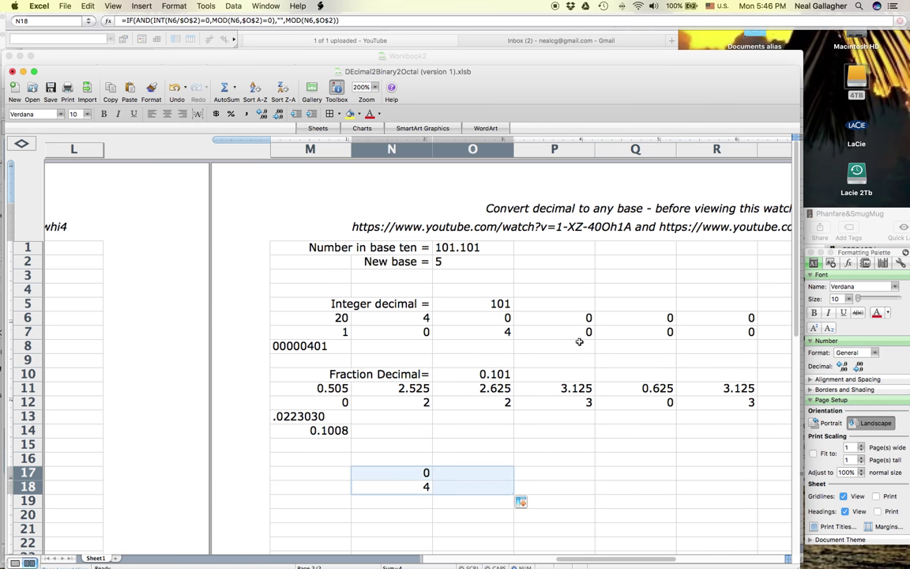
{"action": "left_click_drag", "start_coordinate": [514, 494], "coordinate": [592, 497]}
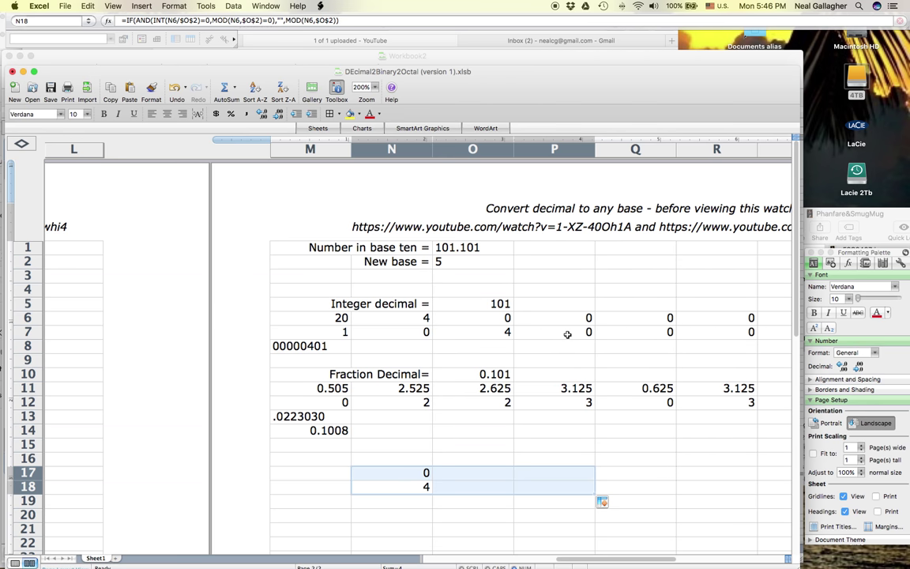
- Move and widen the workbook window to show more columns, then check O6's formula
{"action": "left_click_drag", "start_coordinate": [630, 75], "coordinate": [568, 61]}
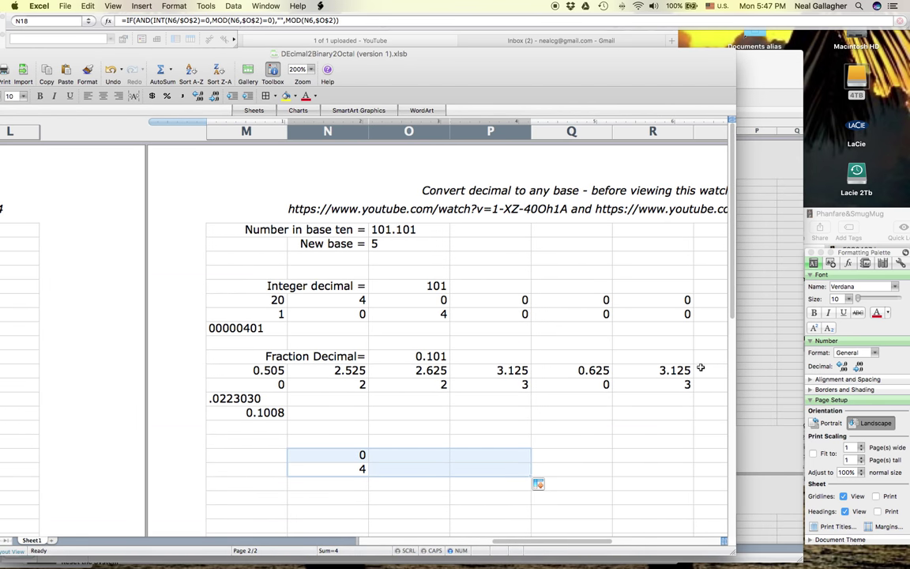
{"action": "left_click_drag", "start_coordinate": [792, 560], "coordinate": [798, 566]}
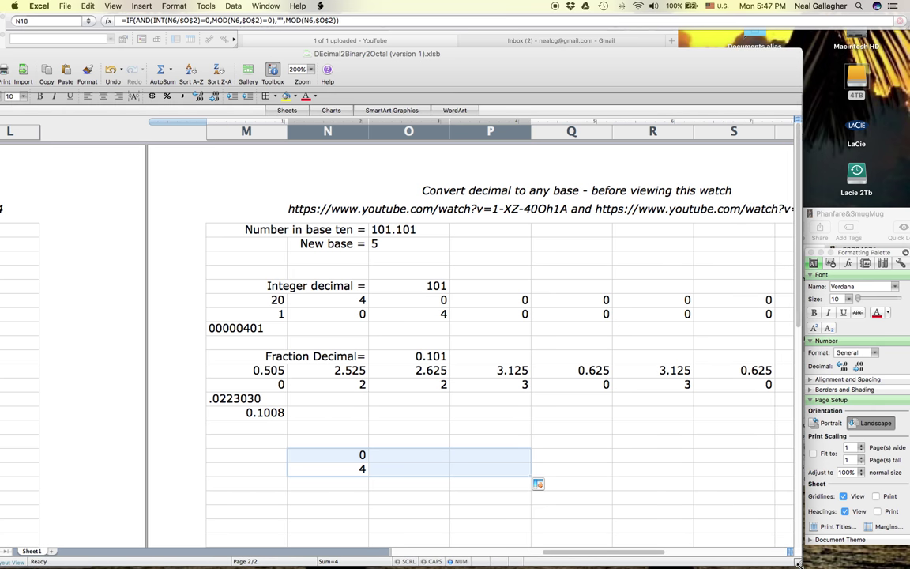
{"action": "left_click_drag", "start_coordinate": [796, 564], "coordinate": [857, 565]}
{"action": "left_click_drag", "start_coordinate": [699, 50], "coordinate": [579, 42]}
{"action": "left_click_drag", "start_coordinate": [736, 555], "coordinate": [804, 563]}
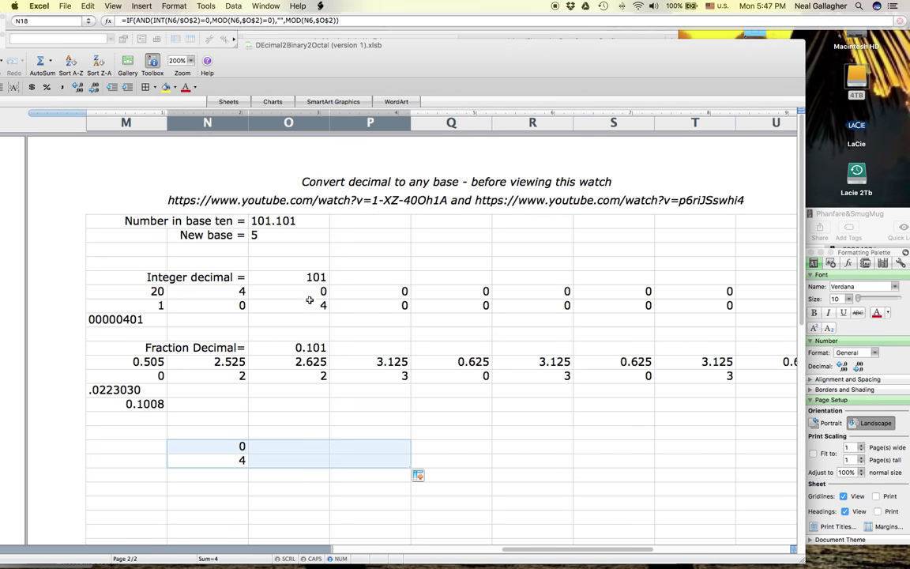
{"action": "left_click", "coordinate": [312, 292]}
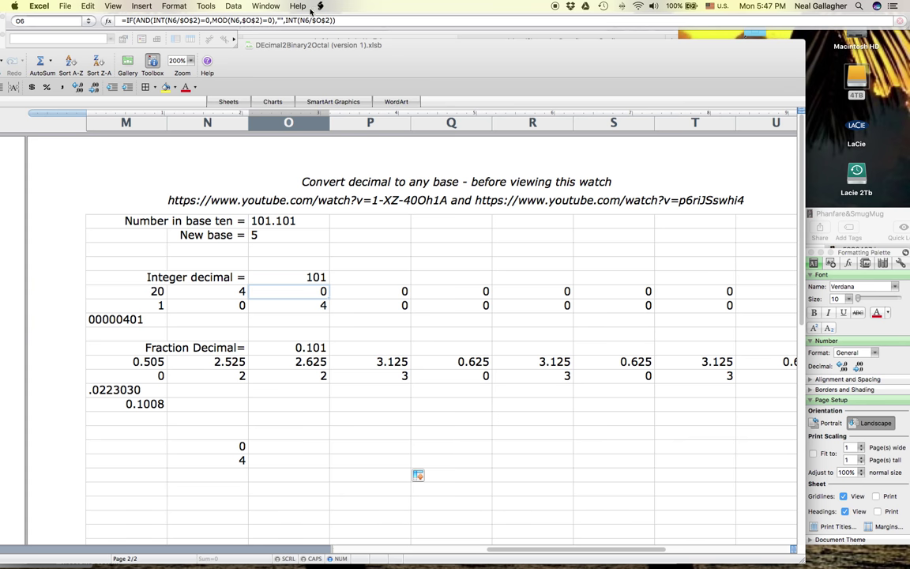
{"action": "left_click", "coordinate": [301, 307]}
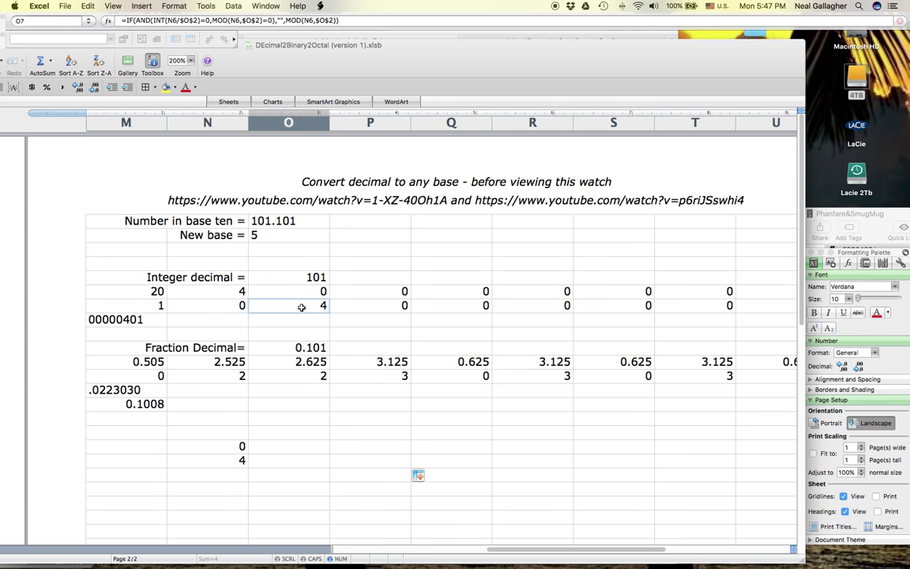
{"action": "left_click", "coordinate": [318, 292]}
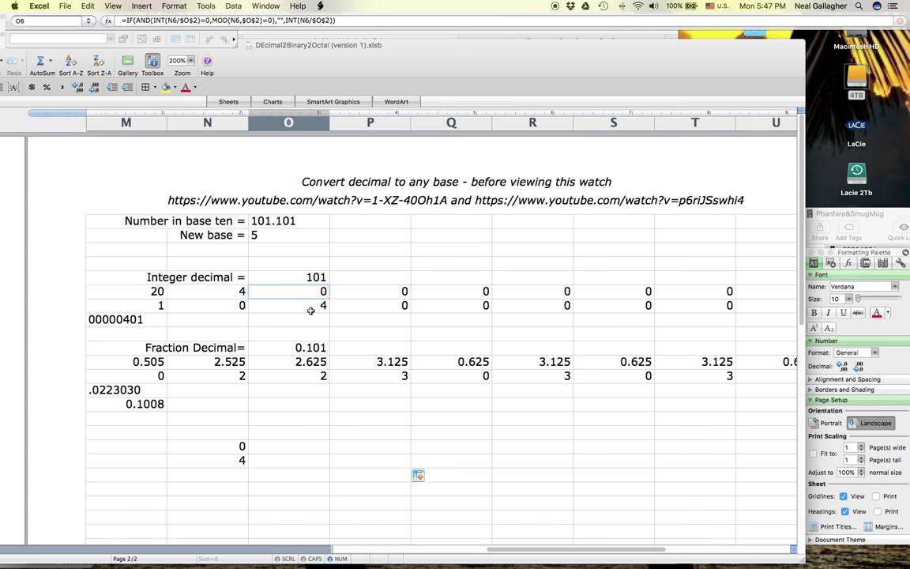
{"action": "left_click_drag", "start_coordinate": [310, 310], "coordinate": [725, 316]}
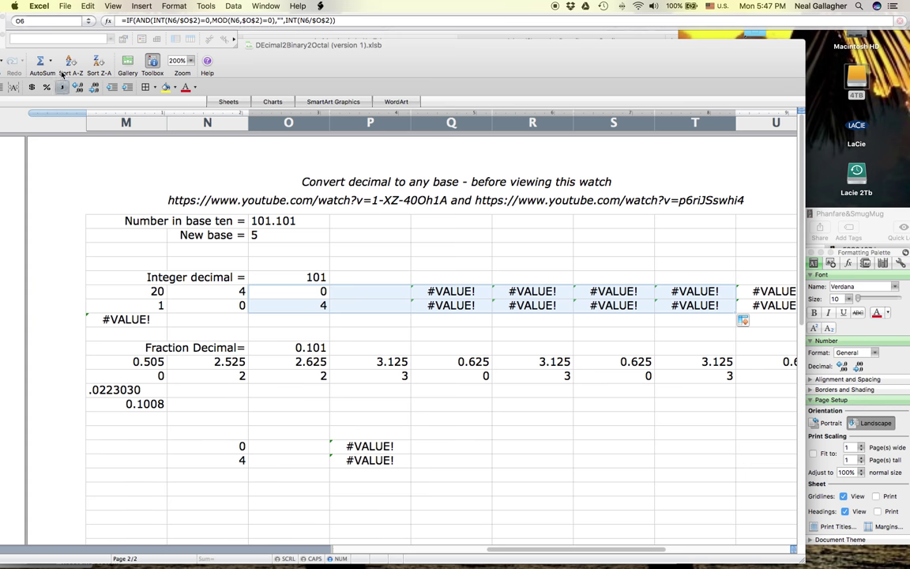
{"action": "left_click", "coordinate": [87, 7]}
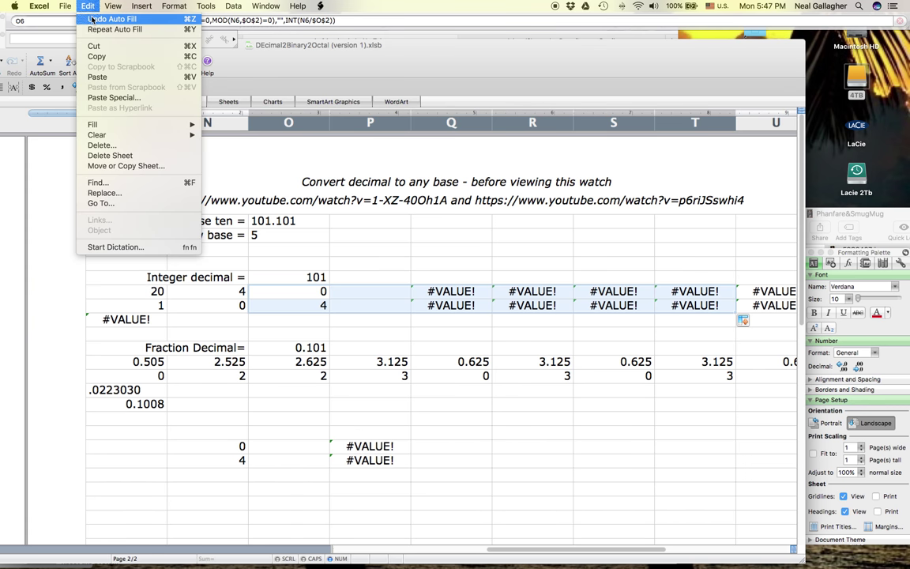
{"action": "left_click", "coordinate": [90, 20]}
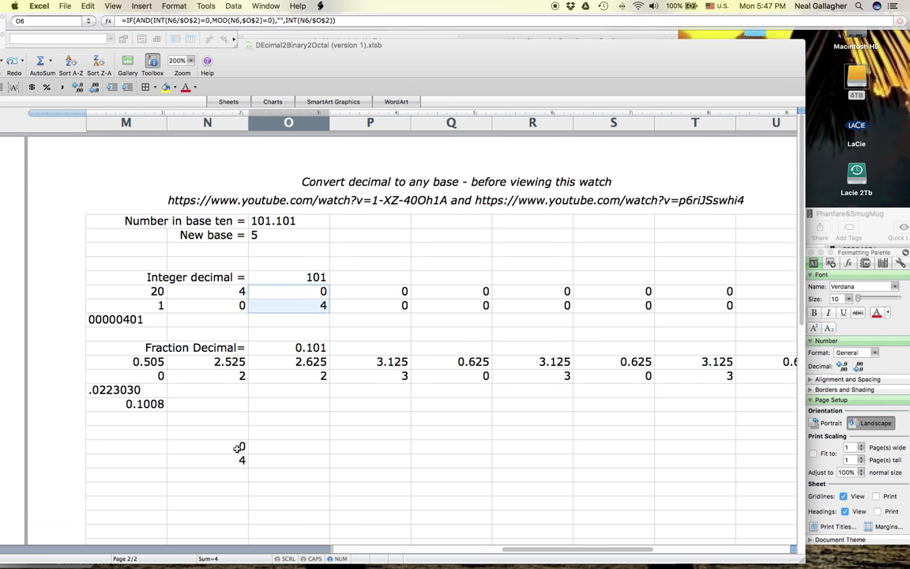
- Fill the N17:N18 test formulas right through column R, leaving zero-digit cells blank
{"action": "left_click", "coordinate": [240, 447]}
{"action": "left_click", "coordinate": [239, 461]}
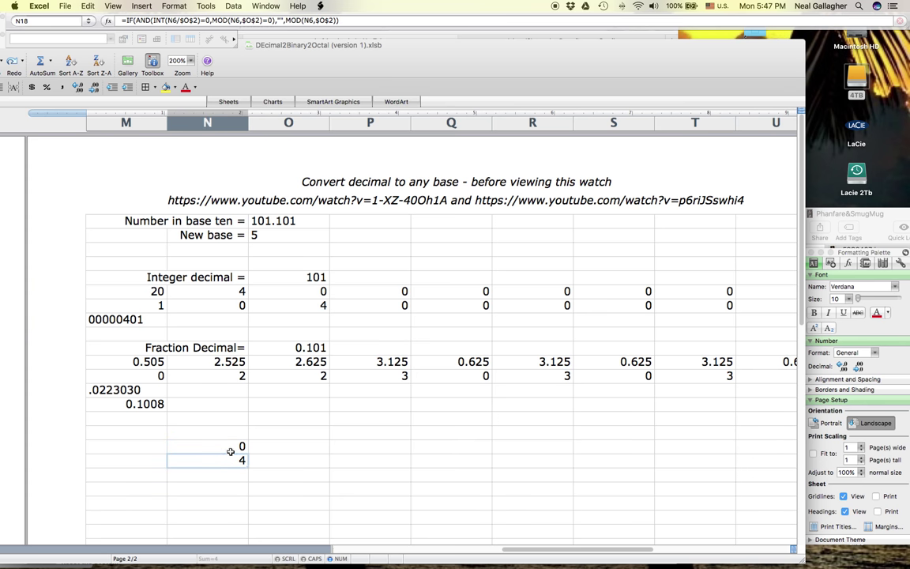
{"action": "left_click", "coordinate": [227, 448], "text": "shift"}
{"action": "left_click_drag", "start_coordinate": [247, 466], "coordinate": [556, 472]}
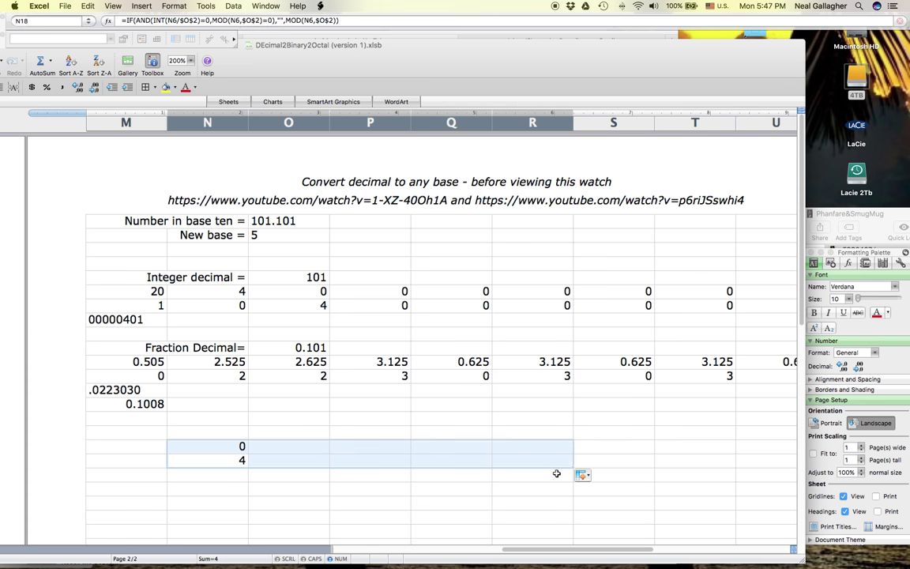